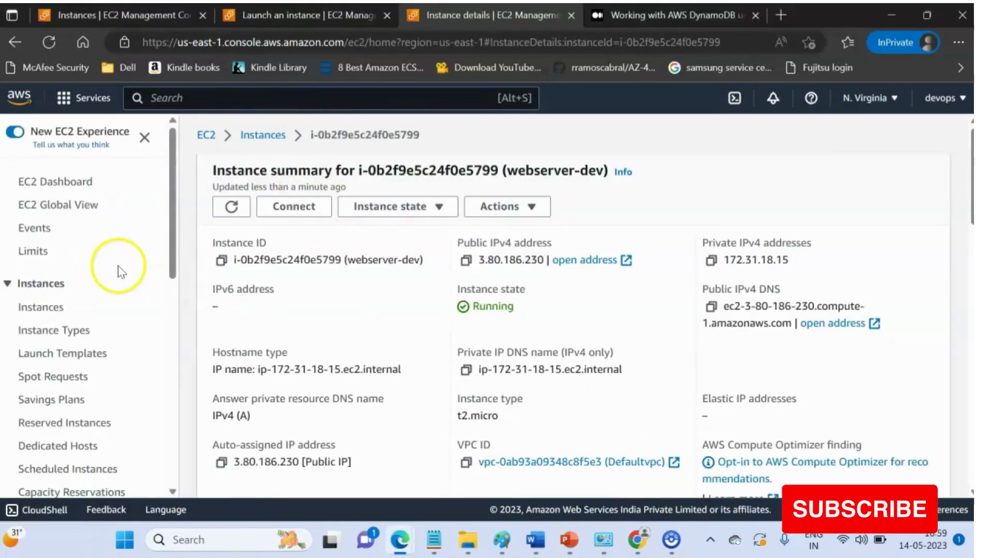
# - Check the AMIs owned by this account, then open the Elastic Block Store snapshots list
pyautogui.moveTo(173, 258); pyautogui.dragTo(171, 374)
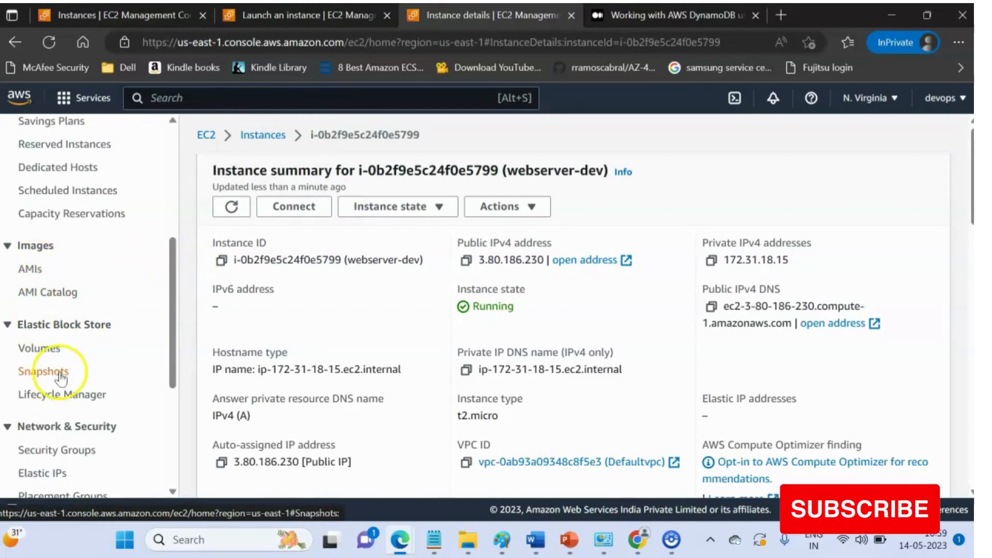
pyautogui.click(31, 268)
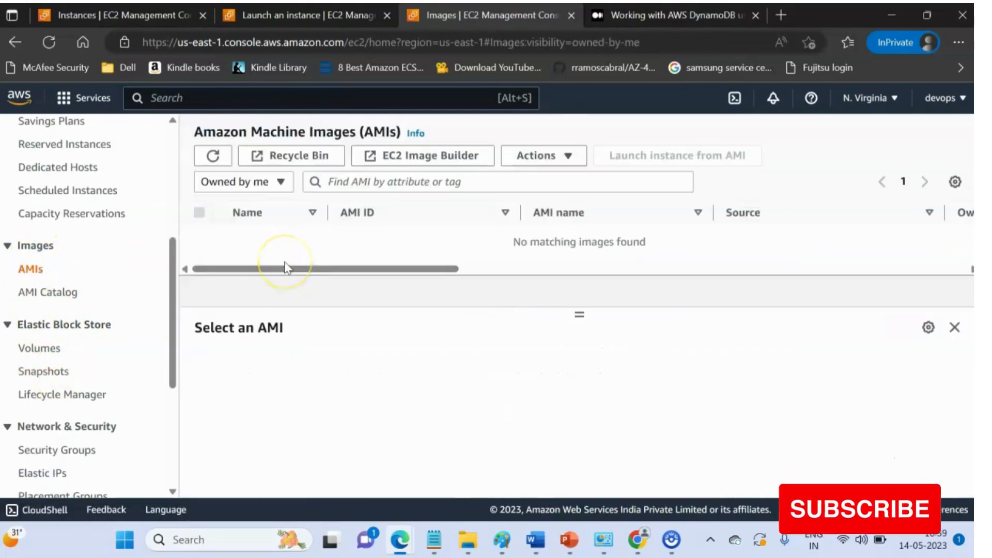
pyautogui.click(547, 163)
pyautogui.click(471, 372)
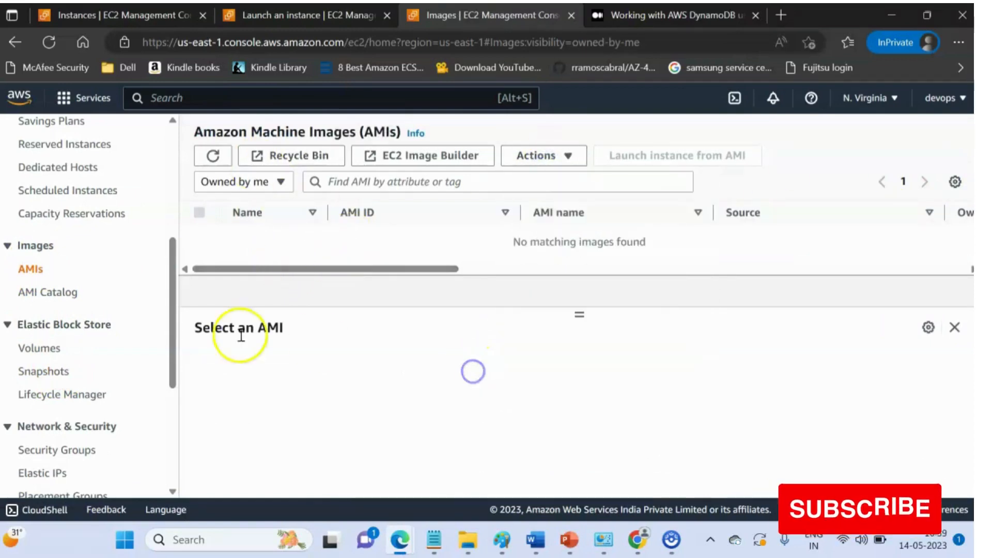
pyautogui.click(44, 370)
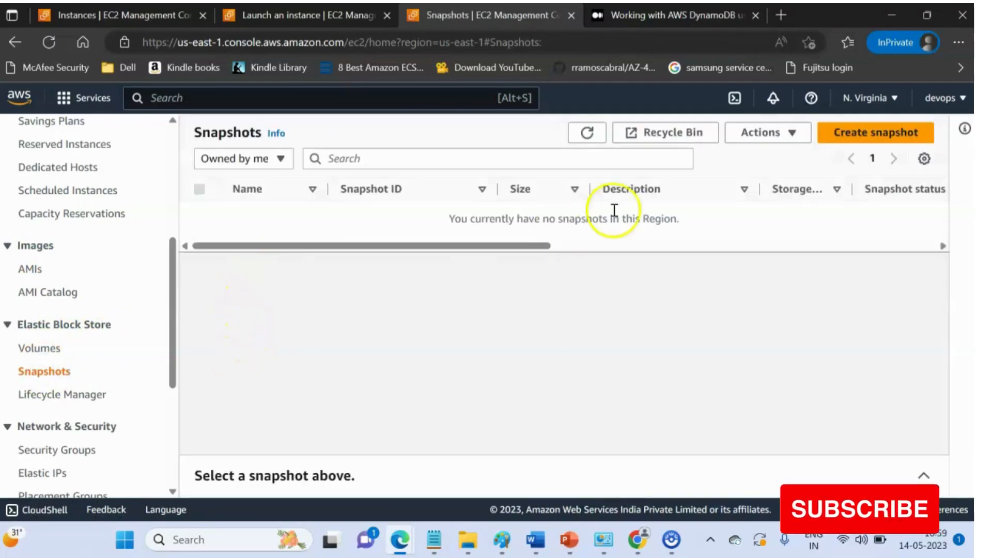
# - Start creating a snapshot with resource type Instance and select instance i-0b2f9e5c24f0e5799
pyautogui.click(859, 132)
pyautogui.scroll(-2, 357, 337)
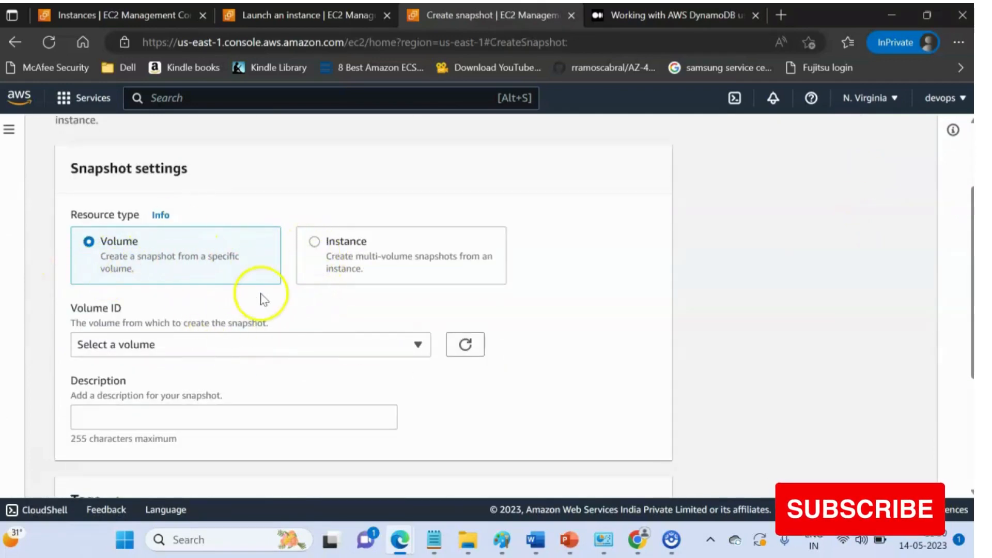
pyautogui.click(317, 243)
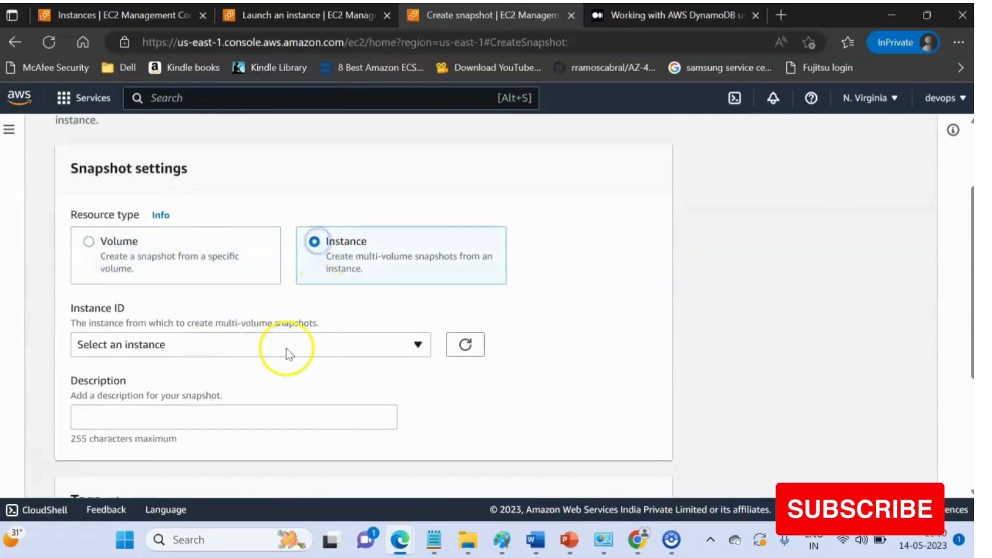
pyautogui.click(283, 345)
pyautogui.click(191, 418)
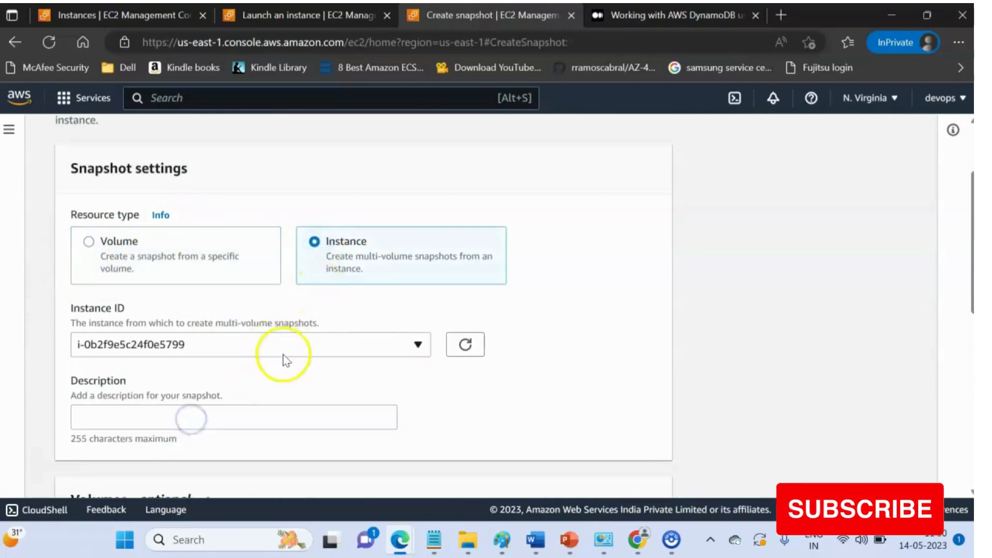
# - Enter the snapshot description webserver dev snapshot copy
pyautogui.scroll(-2, 283, 359)
pyautogui.click(141, 305)
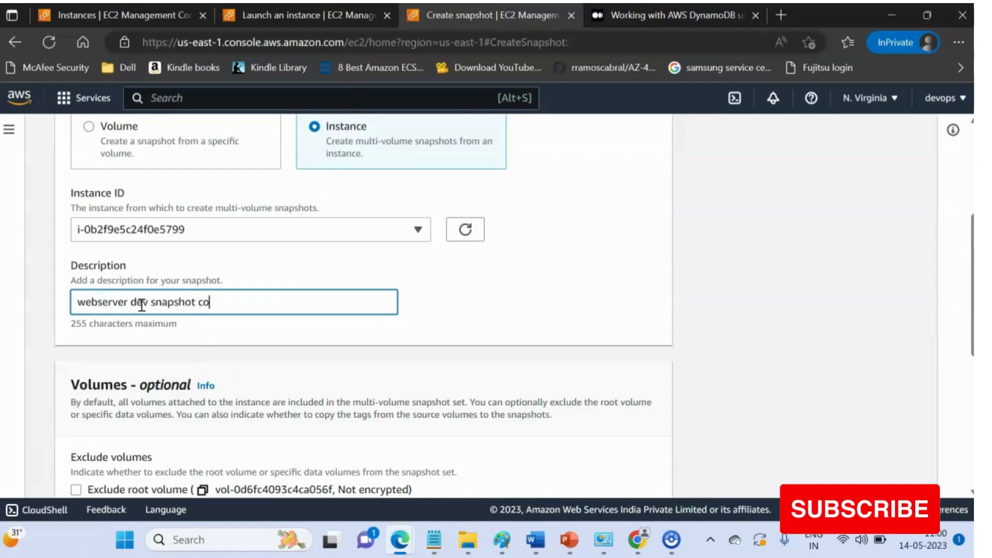
pyautogui.scroll(-5, 129, 309)
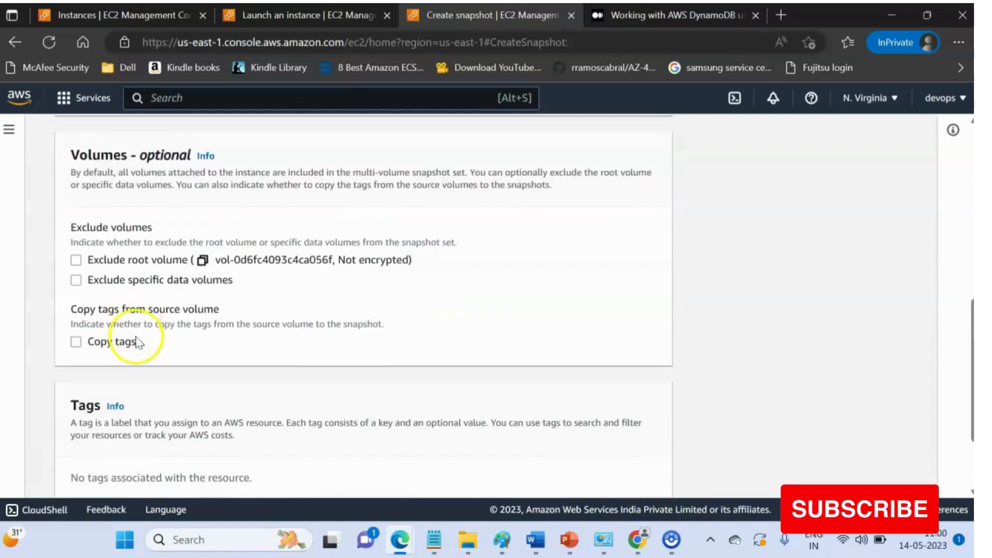
pyautogui.scroll(-2, 129, 309)
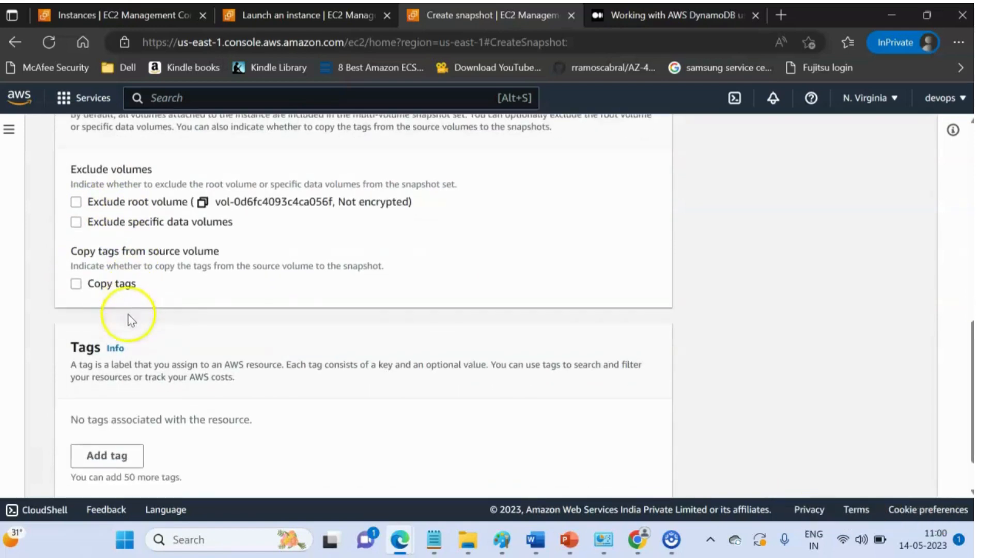
# - Add a tag with key name and value webserver snapshot, then create the snapshot
pyautogui.click(126, 400)
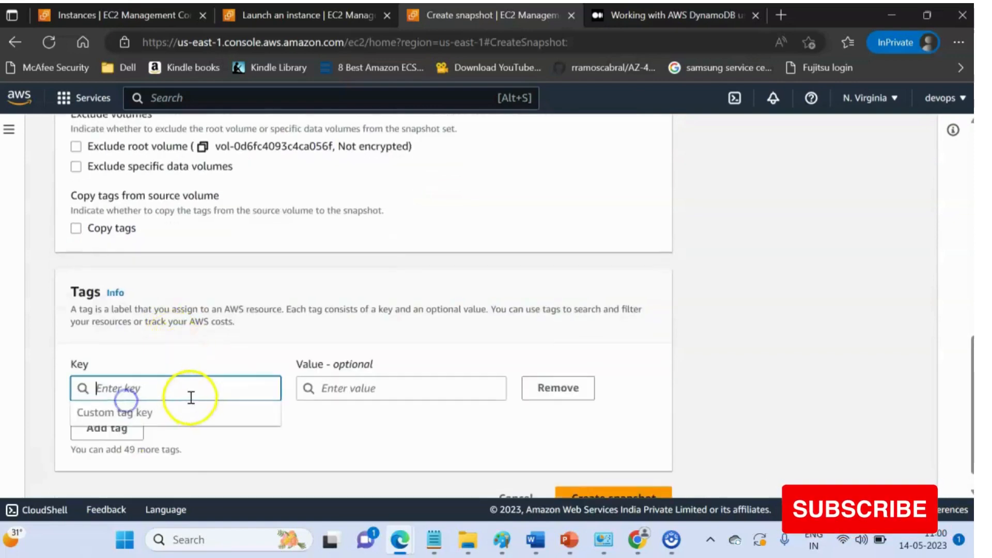
pyautogui.write('name')
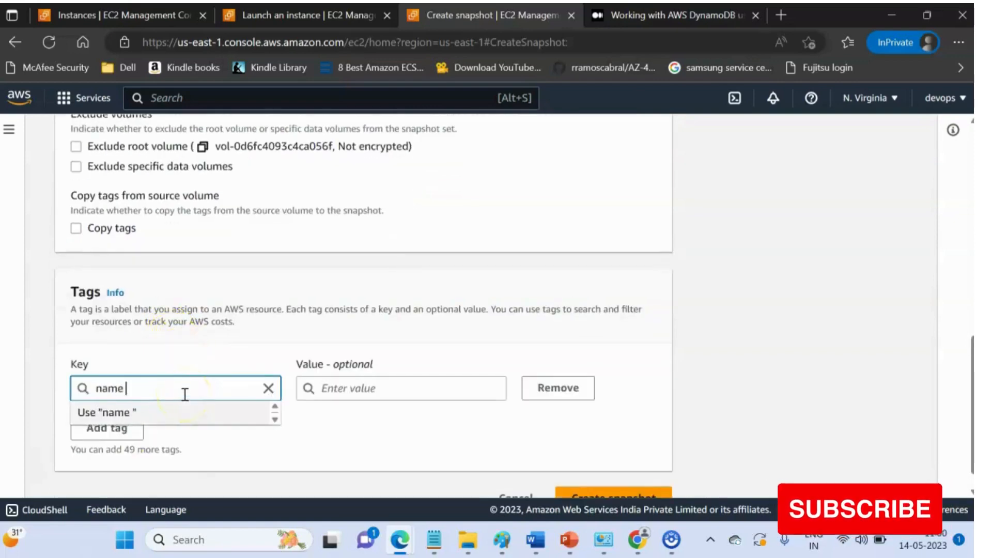
pyautogui.click(410, 388)
pyautogui.write('webserver snapshot')
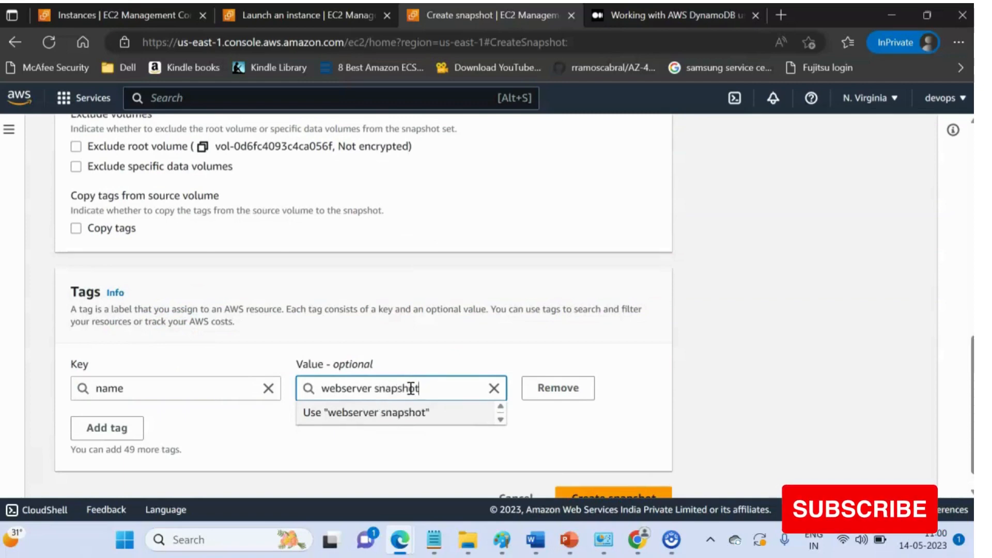
pyautogui.scroll(-1, 563, 454)
pyautogui.click(583, 471)
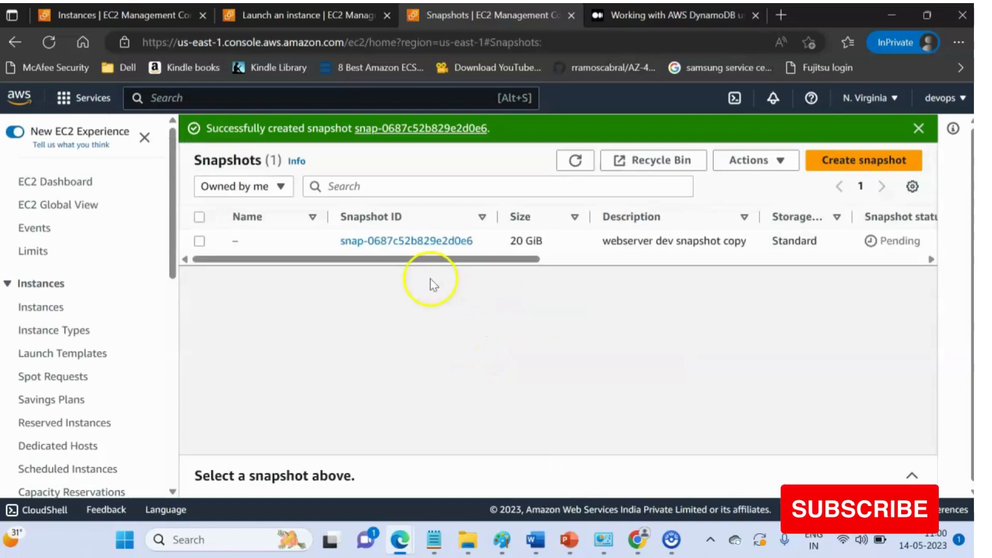
# - Rename the new snapshot to snapshot of webserver
pyautogui.click(248, 241)
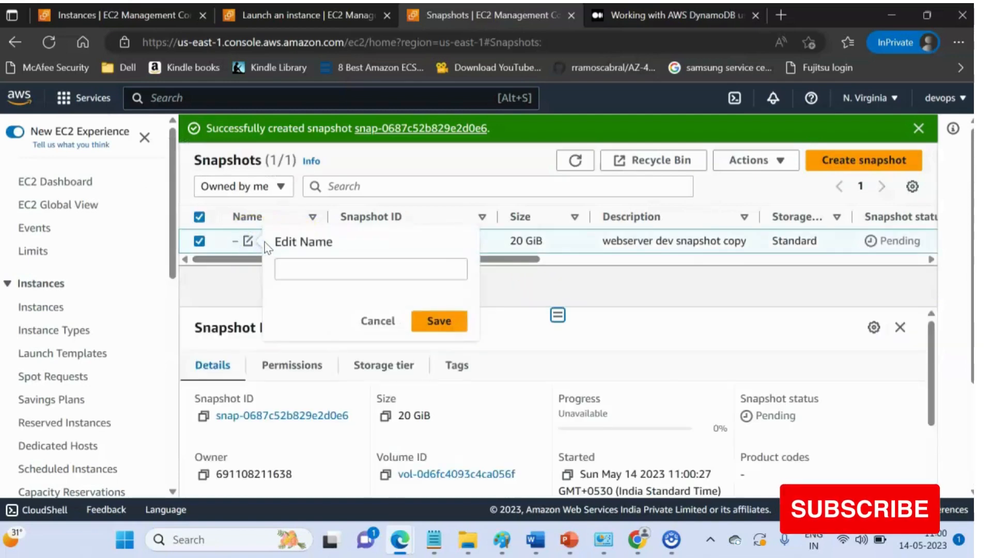
pyautogui.click(294, 264)
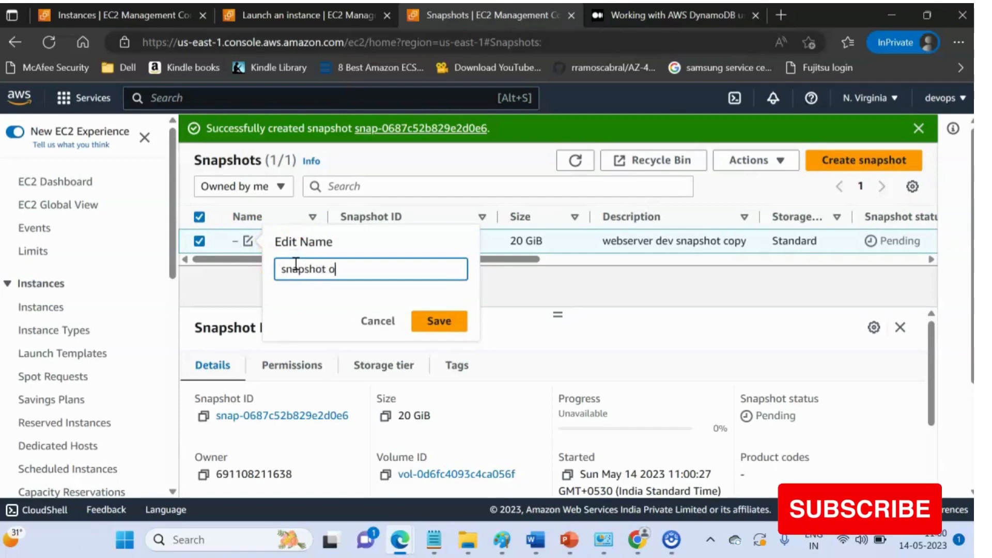
pyautogui.click(438, 321)
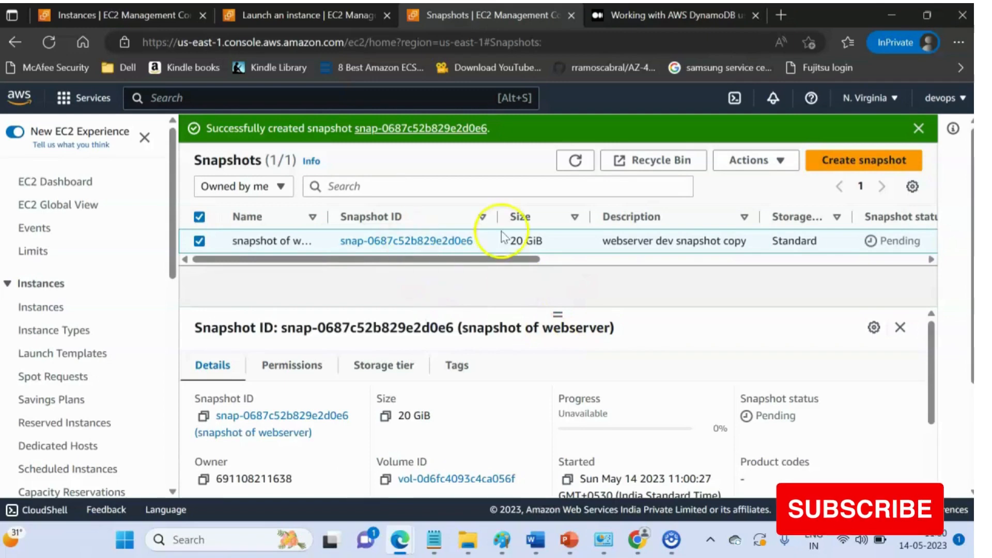
# - Select the snapshot and review the actions available for it
pyautogui.click(753, 161)
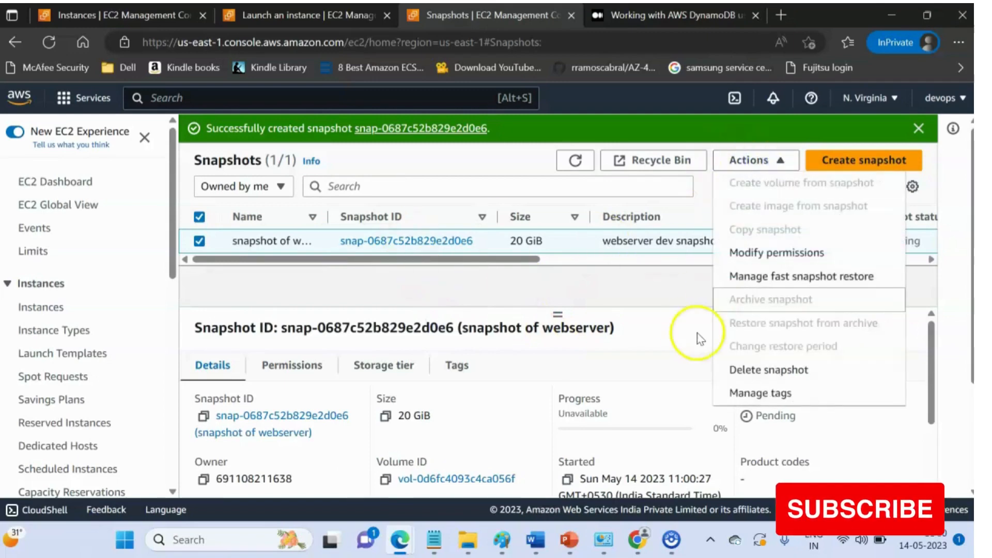
pyautogui.click(653, 298)
pyautogui.click(577, 161)
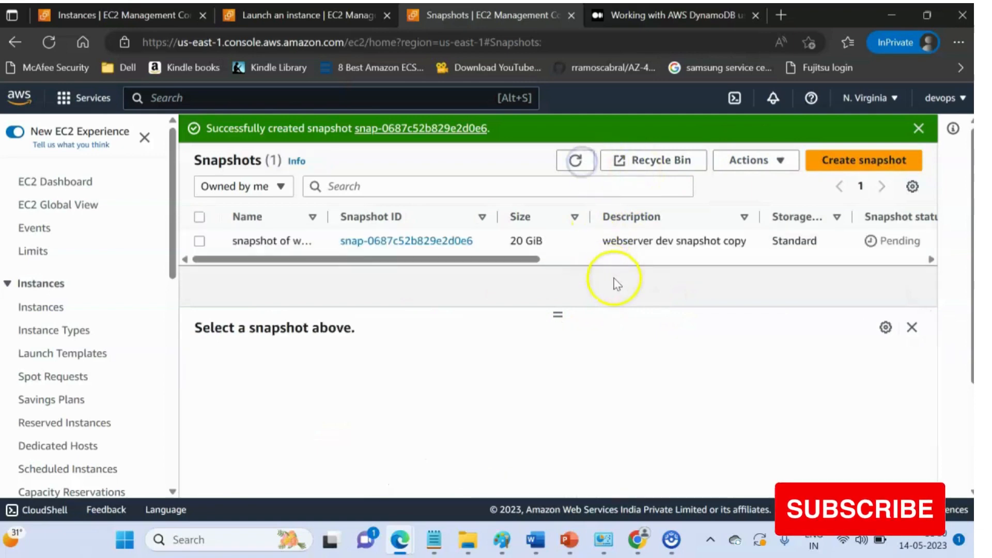
pyautogui.click(199, 241)
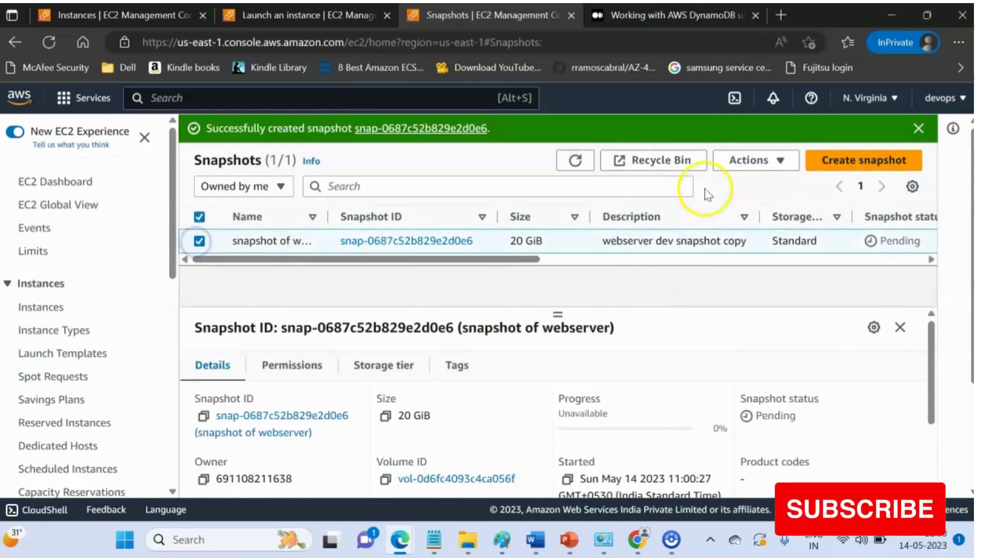
pyautogui.click(770, 161)
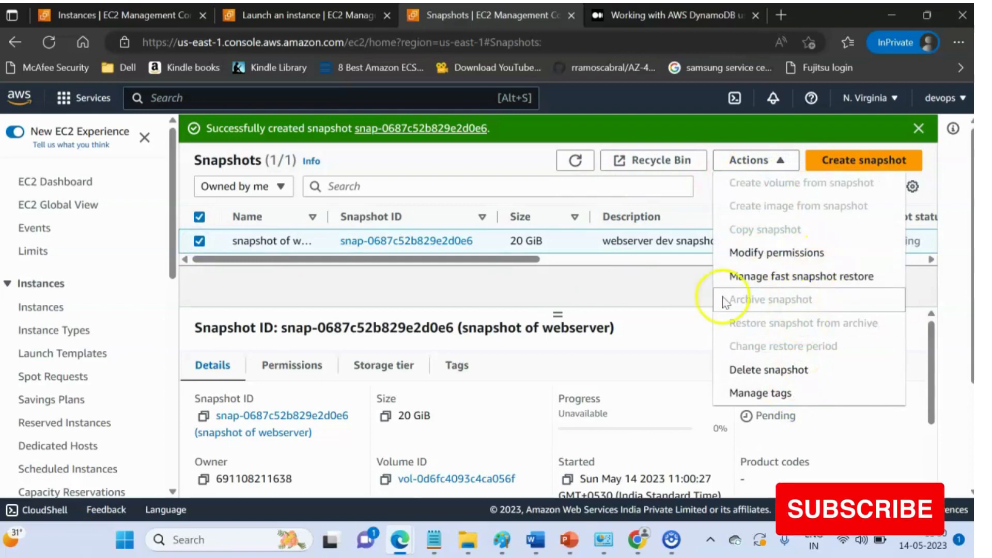
pyautogui.click(681, 316)
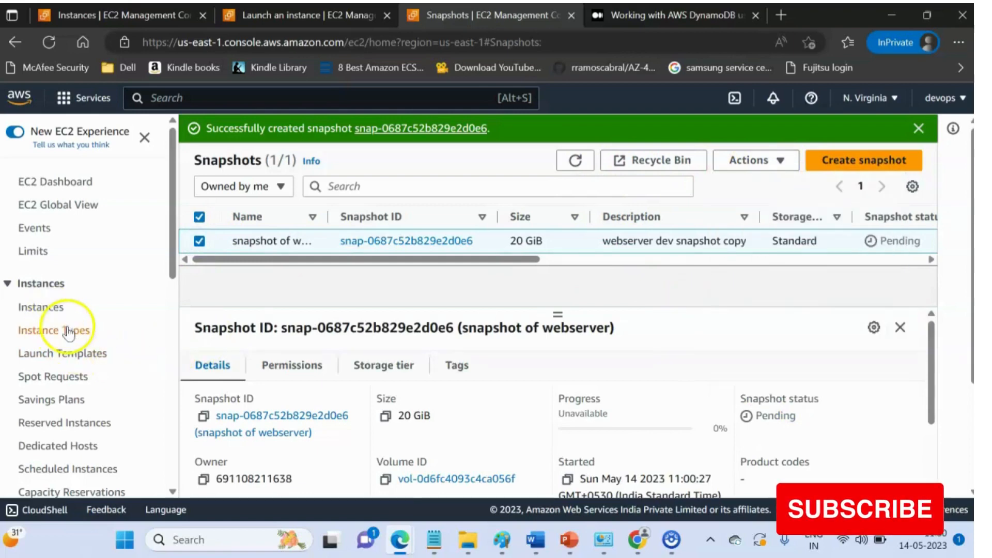
# - Refresh the snapshot list and scroll across its columns to check status and progress
pyautogui.scroll(-3, 73, 330)
pyautogui.scroll(-2, 308, 297)
pyautogui.scroll(3, 380, 347)
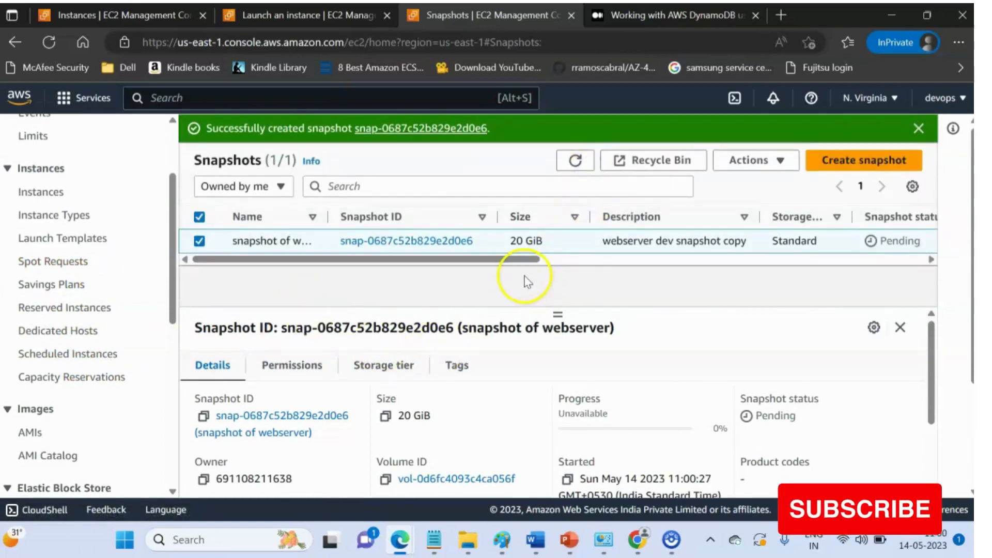
pyautogui.moveTo(515, 258); pyautogui.dragTo(762, 269)
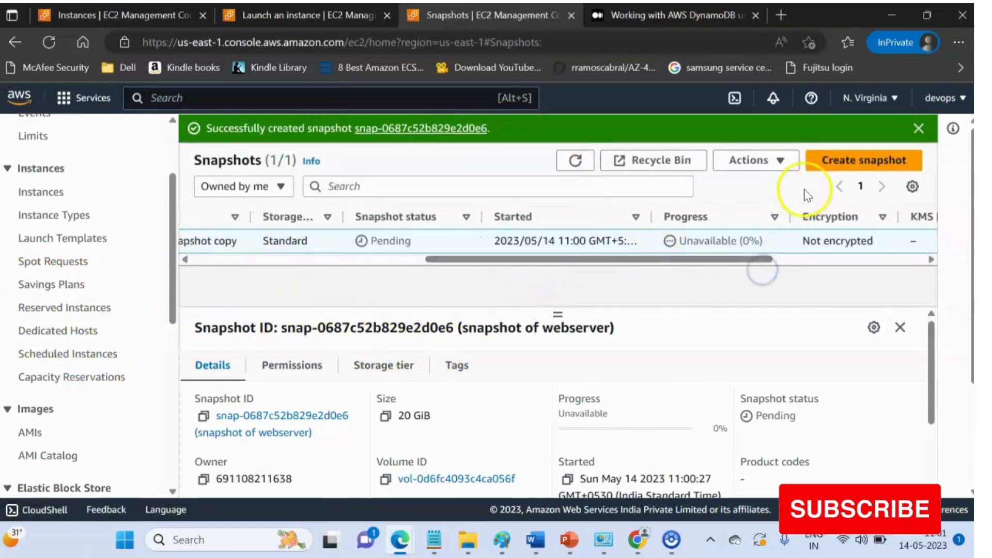
pyautogui.click(576, 162)
pyautogui.click(577, 162)
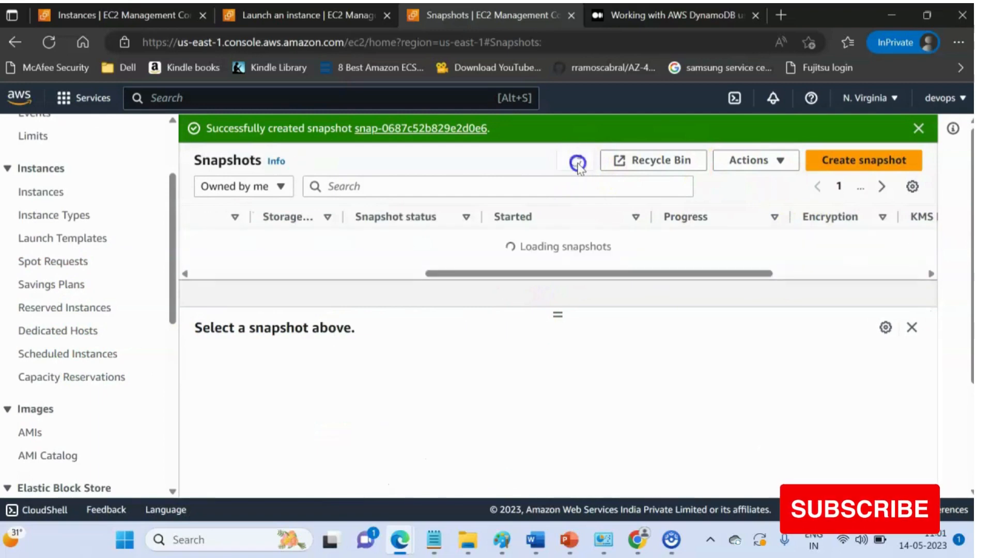
pyautogui.moveTo(726, 262); pyautogui.dragTo(255, 256)
pyautogui.scroll(-3, 77, 321)
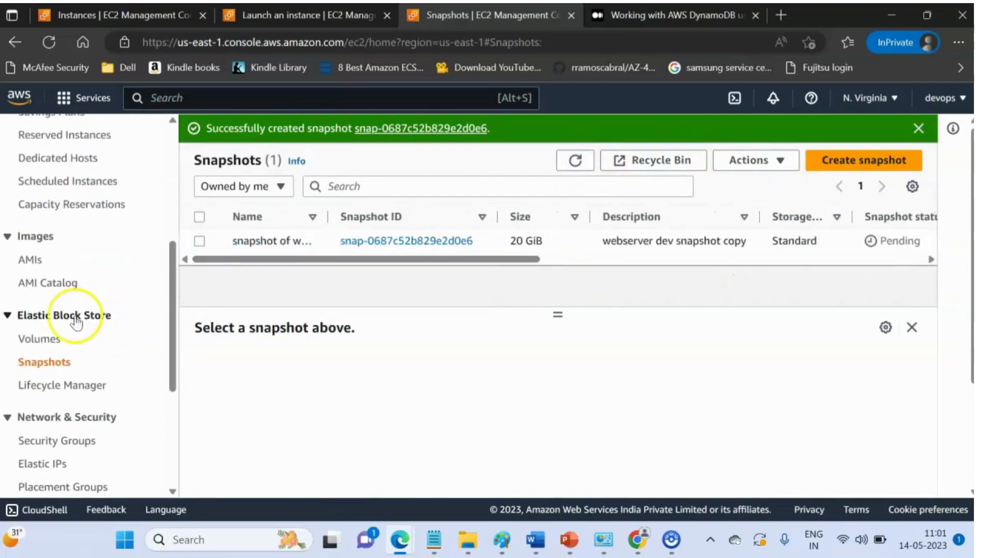
# - Check the AMIs list and its actions, then return to the snapshots list
pyautogui.click(29, 260)
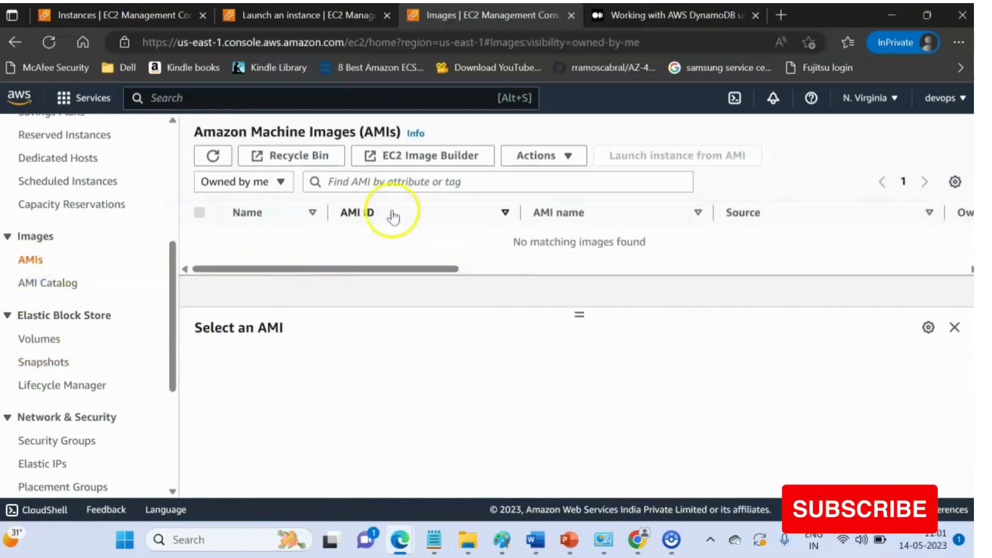
pyautogui.click(213, 155)
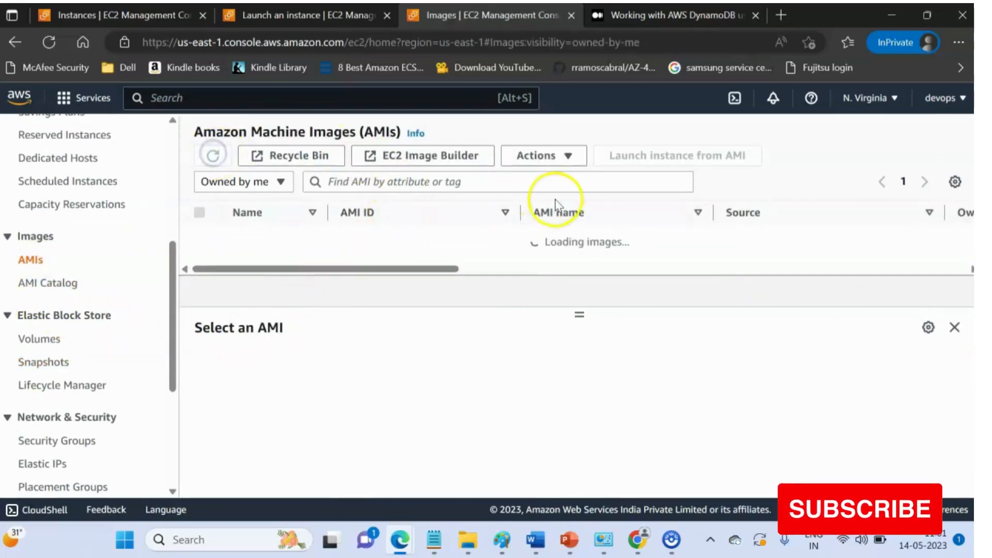
pyautogui.click(574, 165)
pyautogui.click(359, 343)
pyautogui.click(41, 360)
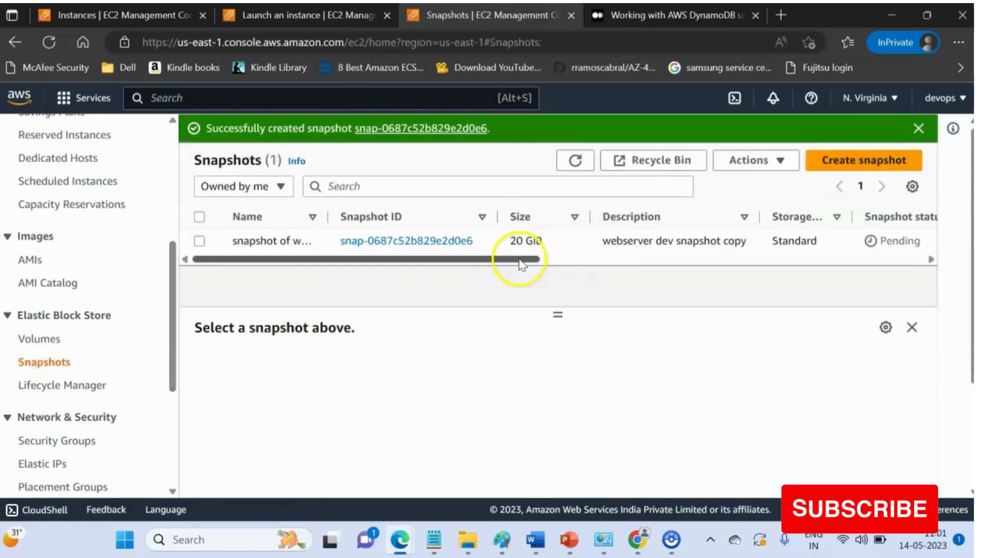
# - Refresh the snapshots list and inspect the snapshot's progress column
pyautogui.moveTo(520, 260); pyautogui.dragTo(903, 260)
pyautogui.click(575, 160)
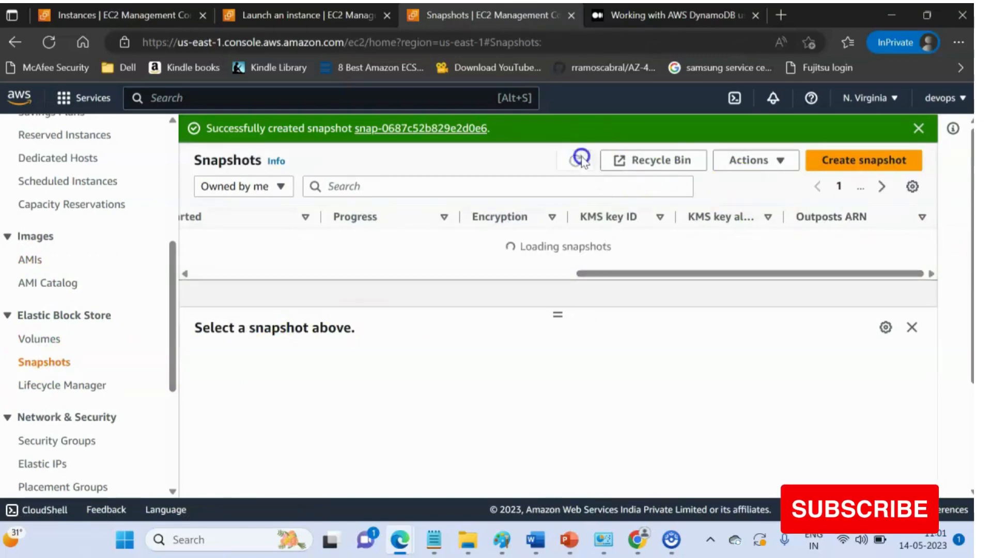
pyautogui.moveTo(587, 260); pyautogui.dragTo(544, 260)
pyautogui.moveTo(472, 237); pyautogui.dragTo(473, 237)
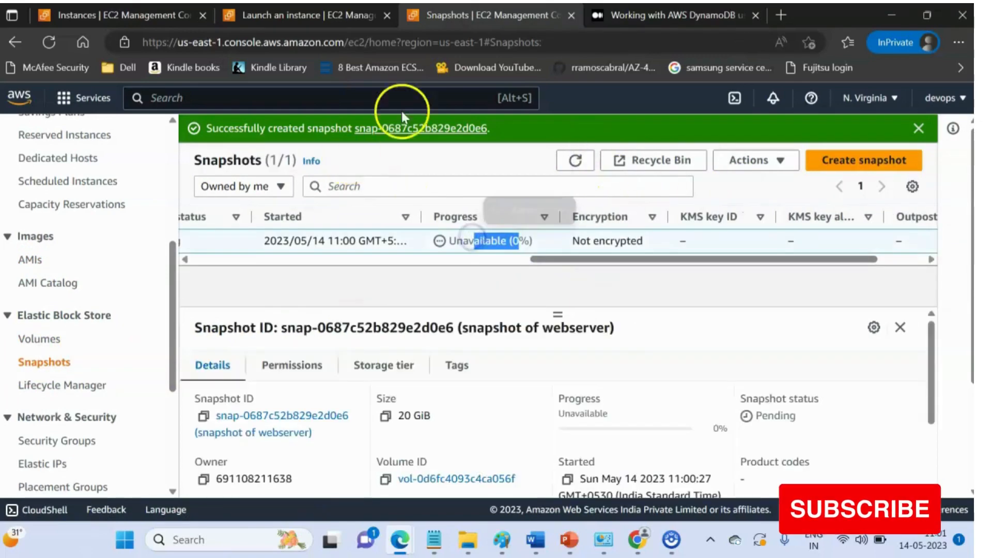
# - Open the launched instance's details in another tab from the launch confirmation page
pyautogui.click(293, 16)
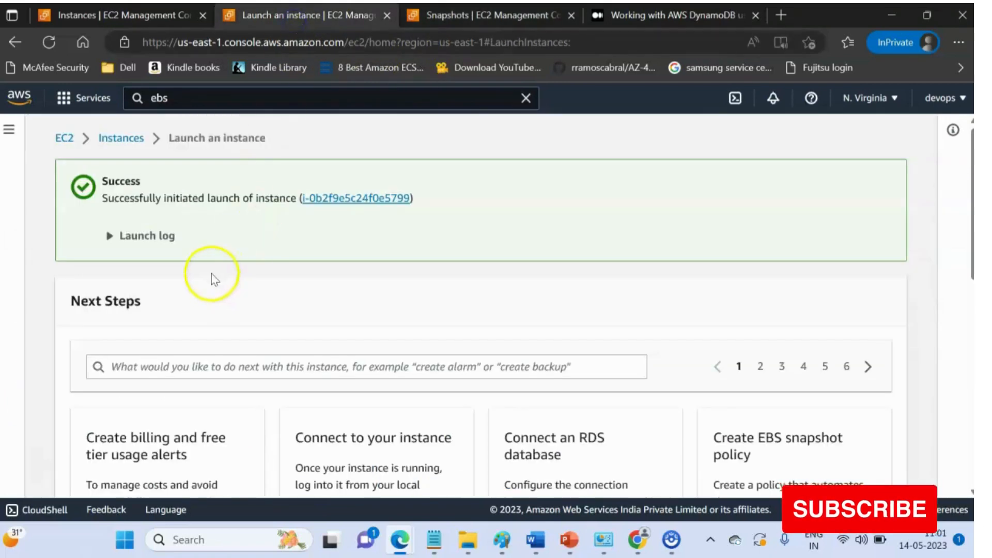
pyautogui.click(343, 199)
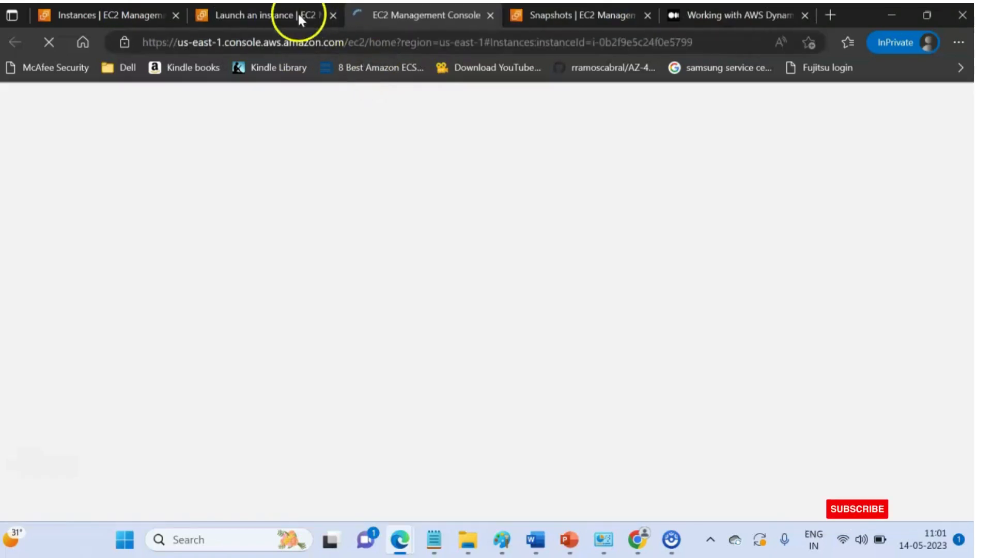
pyautogui.click(298, 17)
pyautogui.click(396, 19)
pyautogui.click(281, 16)
pyautogui.click(374, 14)
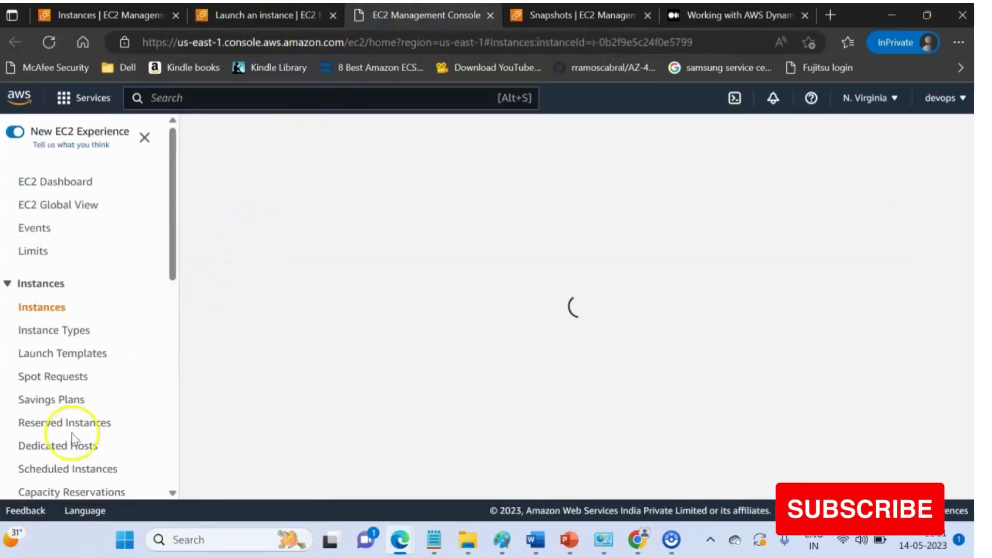
# - Return to the snapshots tab and refresh the list to check the snapshot's status
pyautogui.click(566, 18)
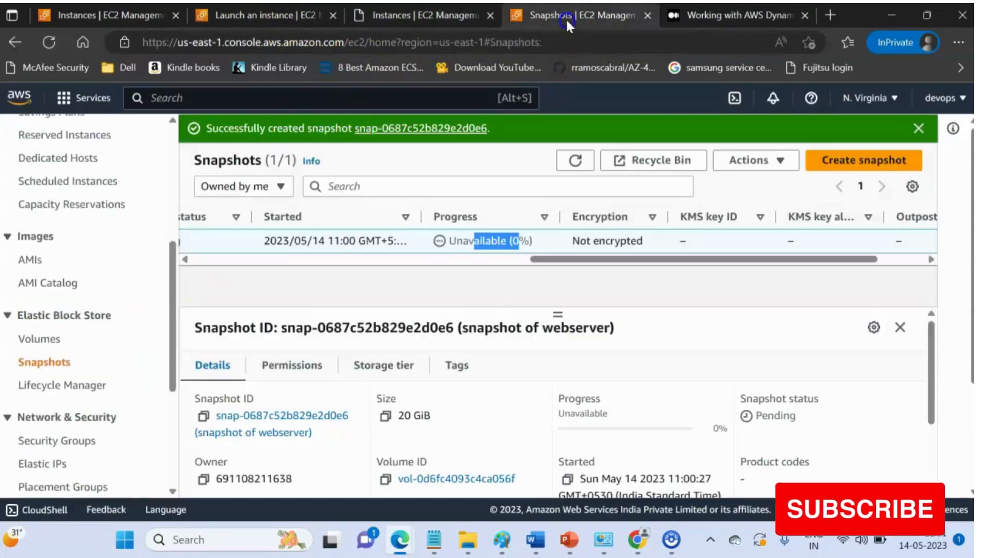
pyautogui.scroll(2, 558, 243)
pyautogui.moveTo(553, 258); pyautogui.dragTo(157, 245)
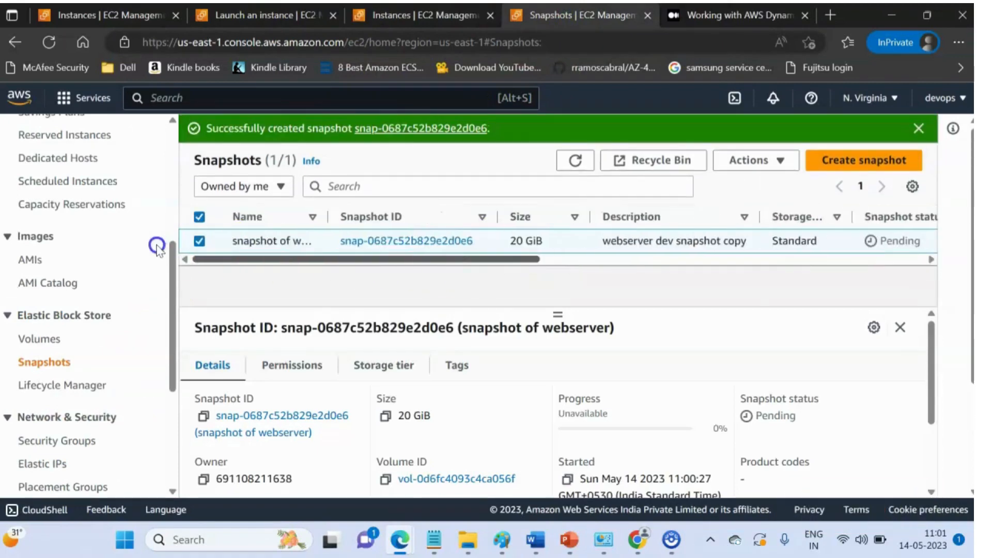
# - Refresh the snapshots list and inspect its status and progress columns, briefly checking the instances tab
pyautogui.click(575, 161)
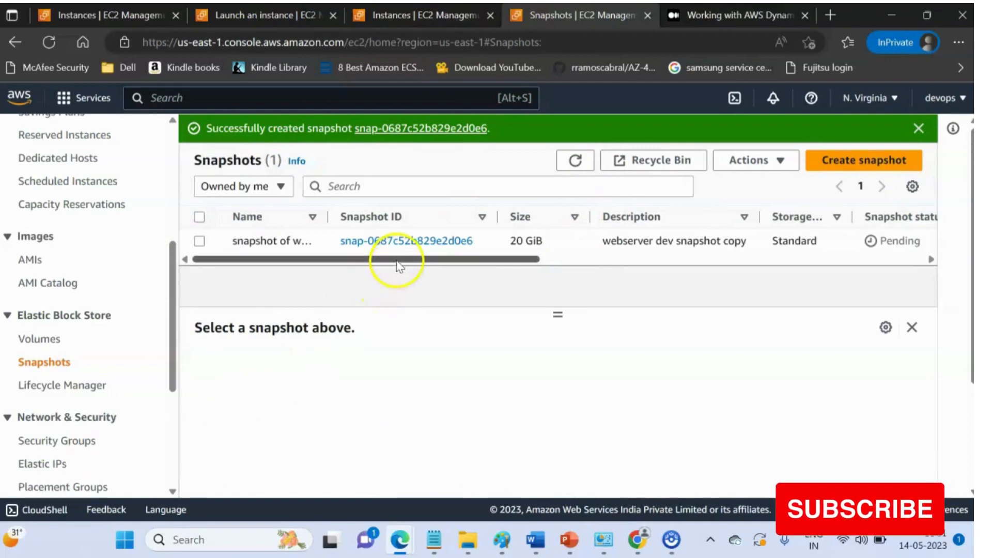
pyautogui.moveTo(396, 261); pyautogui.dragTo(583, 259)
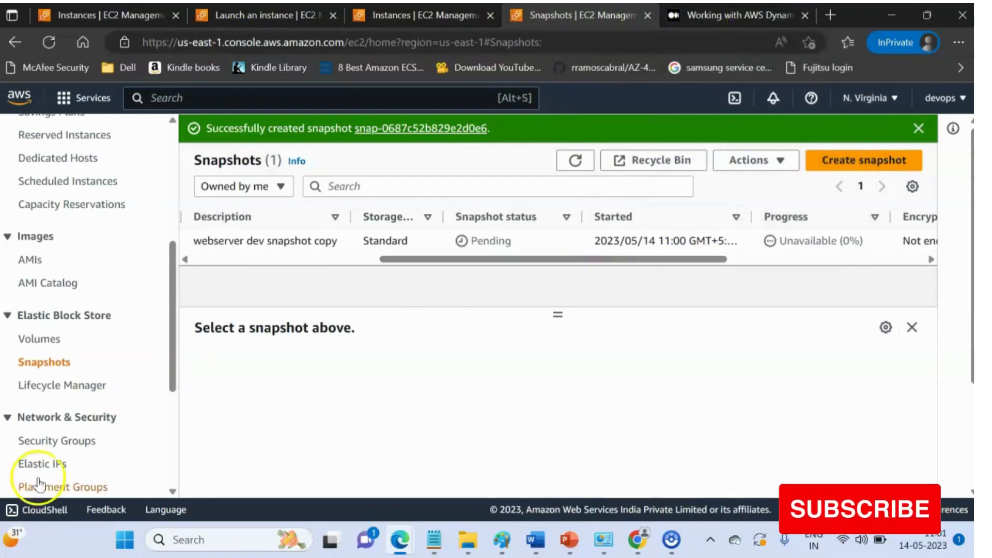
pyautogui.click(415, 14)
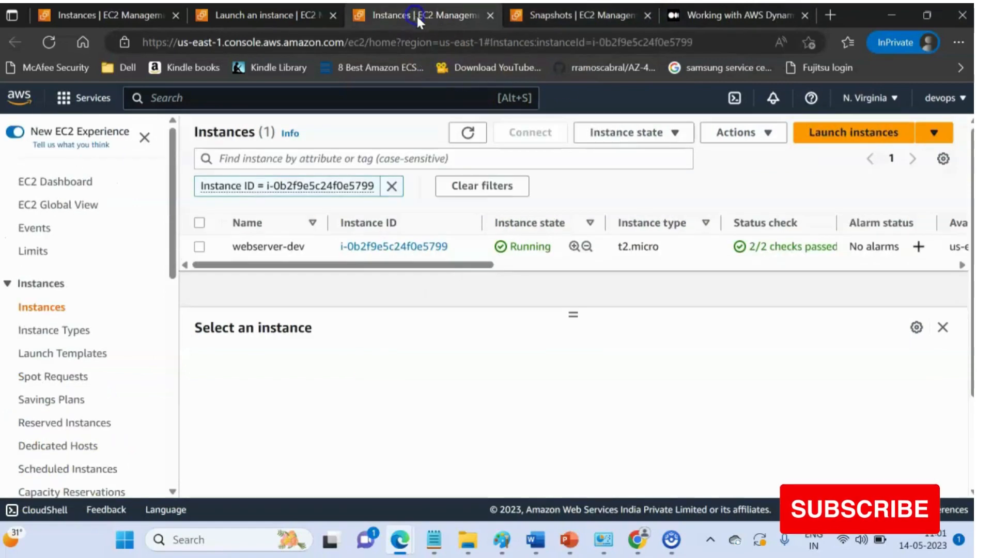
pyautogui.click(522, 17)
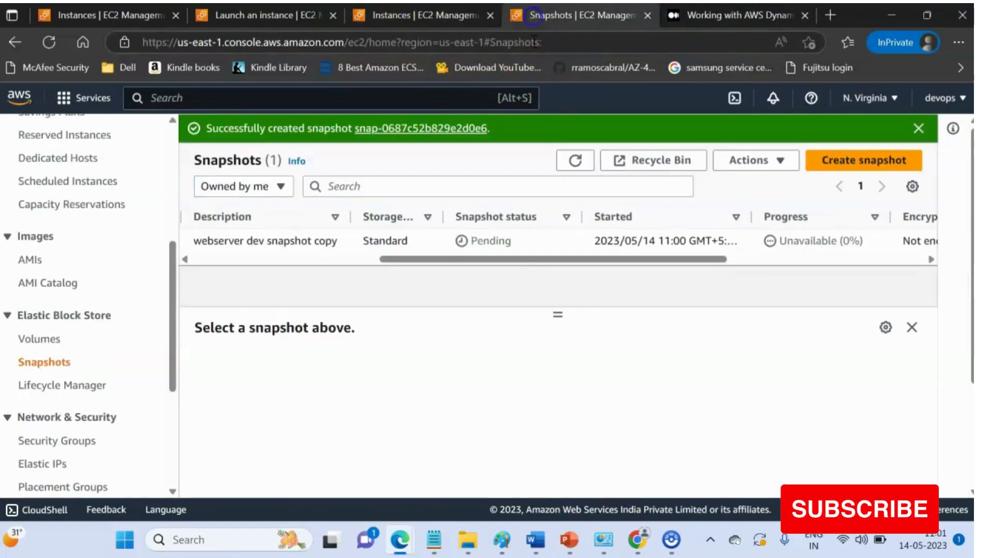
# - Open the snapshot's details page and review its details and permissions section
pyautogui.moveTo(518, 262); pyautogui.dragTo(203, 272)
pyautogui.click(380, 247)
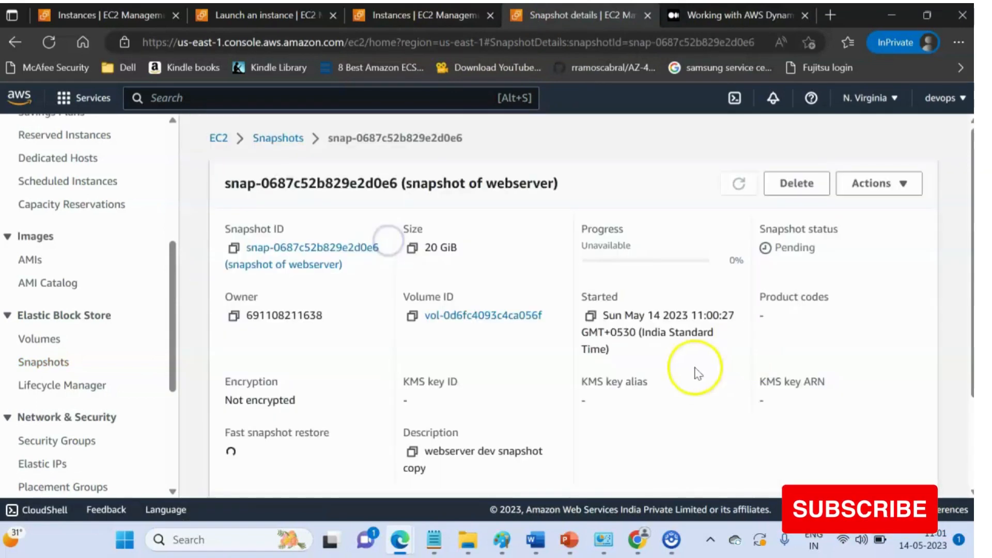
pyautogui.scroll(-2, 522, 329)
pyautogui.scroll(-5, 398, 333)
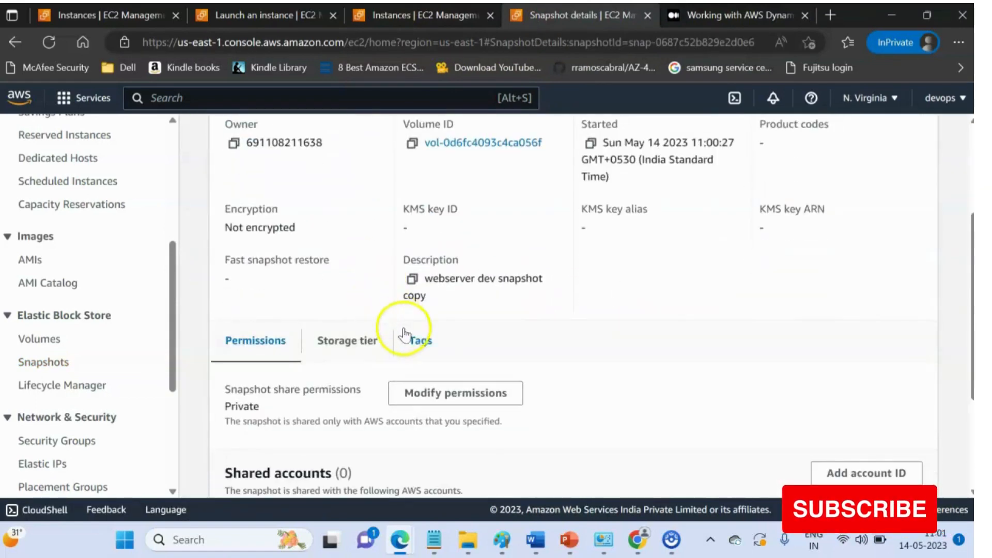
pyautogui.scroll(7, 434, 358)
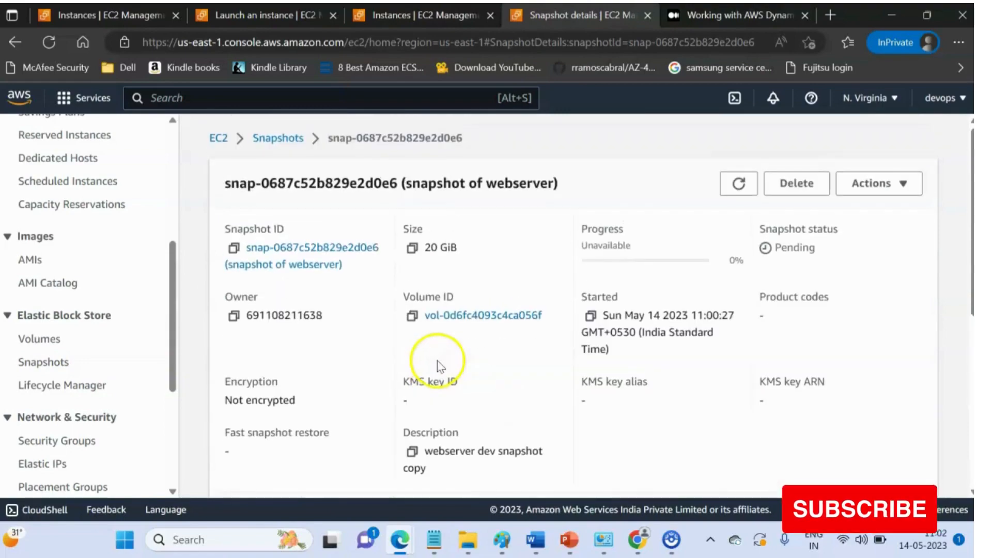
pyautogui.scroll(-3, 414, 191)
pyautogui.scroll(3, 433, 201)
pyautogui.scroll(-5, 417, 246)
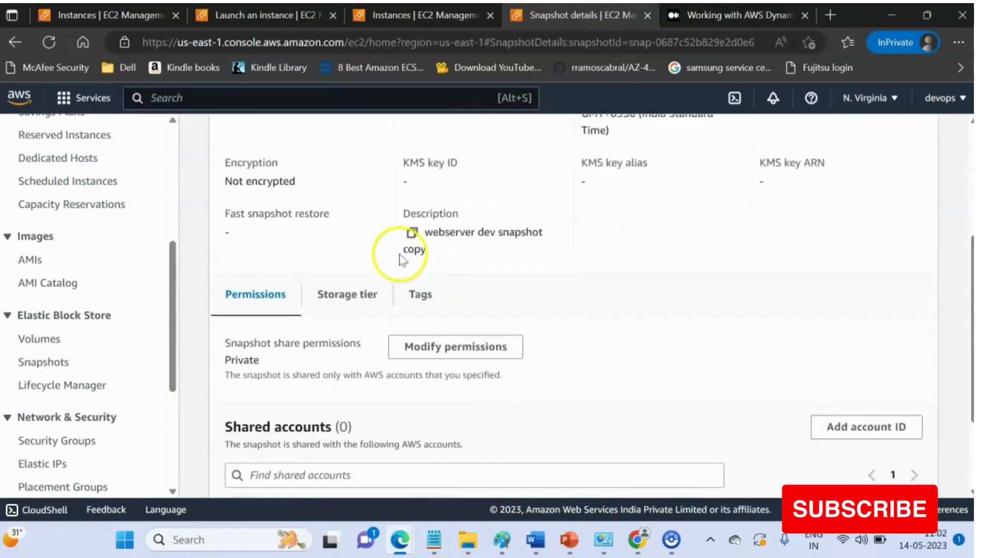
pyautogui.scroll(5, 364, 331)
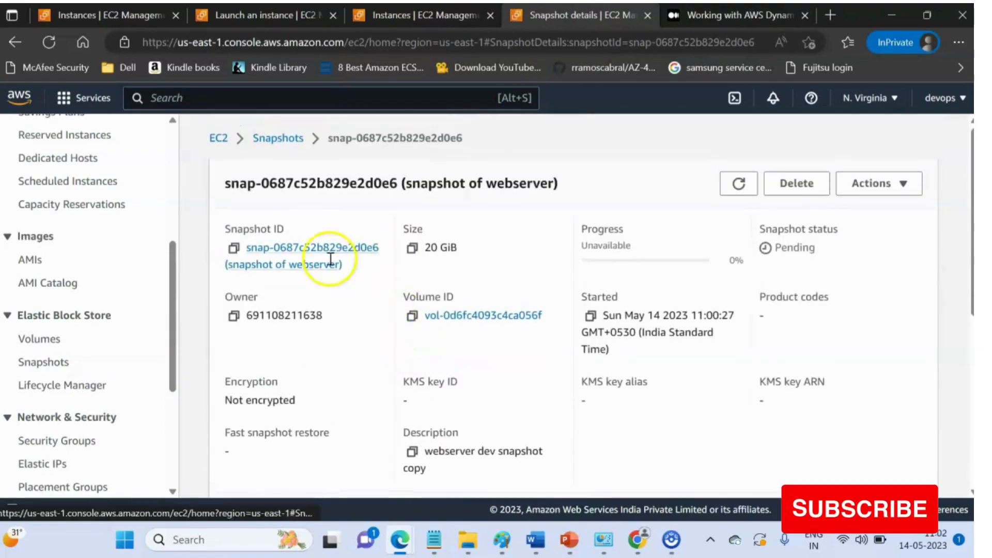
pyautogui.scroll(-5, 514, 253)
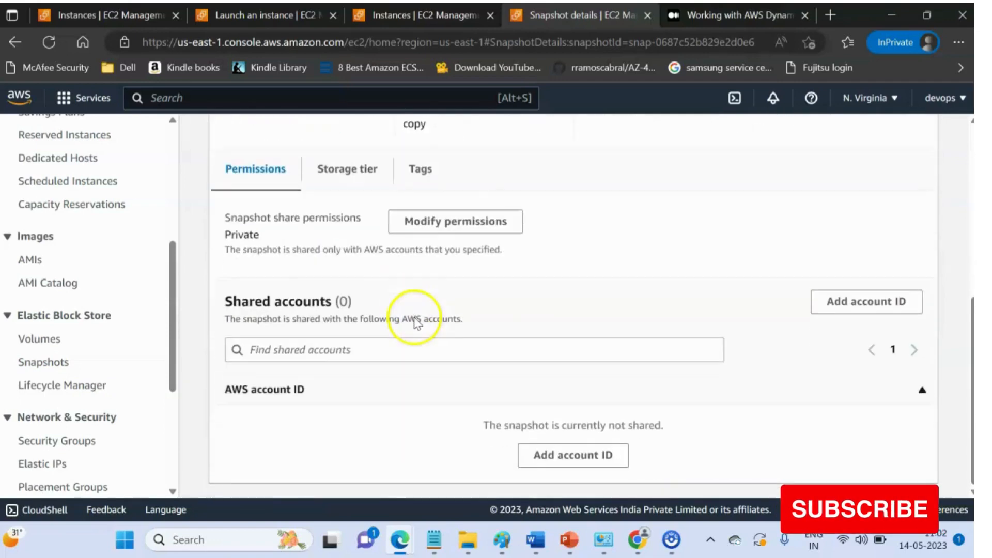
# - Open the snapshot's modify permissions page and its add-account dialog, then cancel the dialog
pyautogui.click(300, 351)
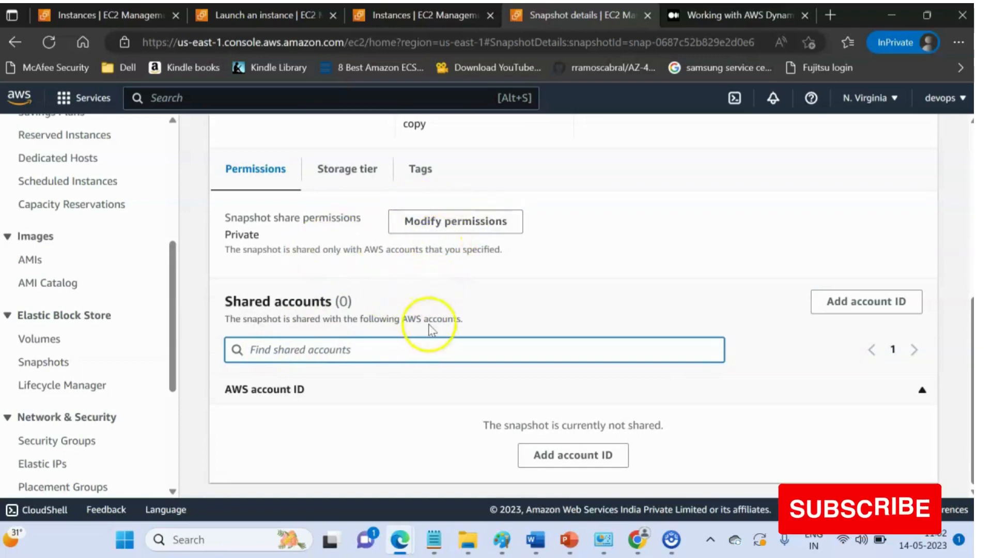
pyautogui.click(553, 459)
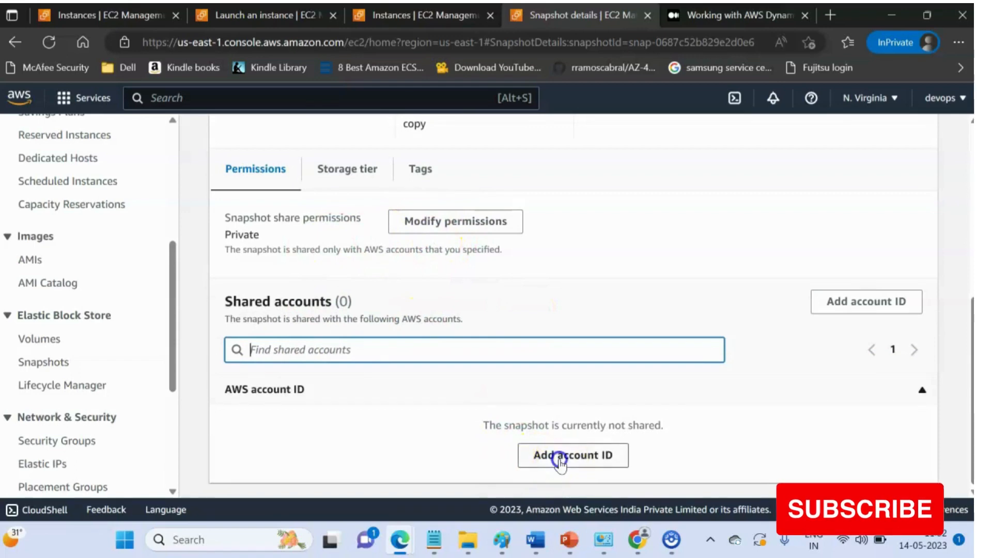
pyautogui.scroll(-4, 302, 269)
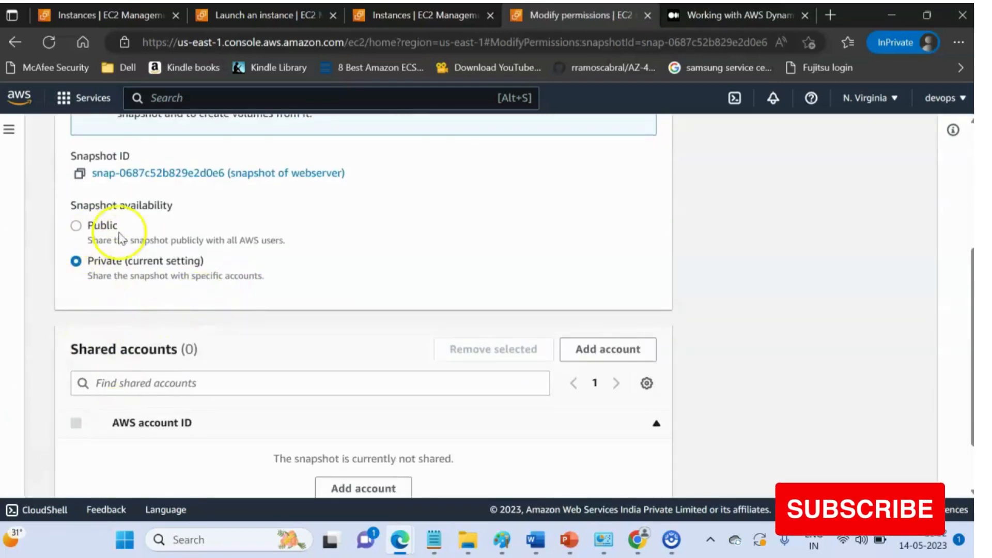
pyautogui.scroll(-2, 120, 238)
pyautogui.click(366, 424)
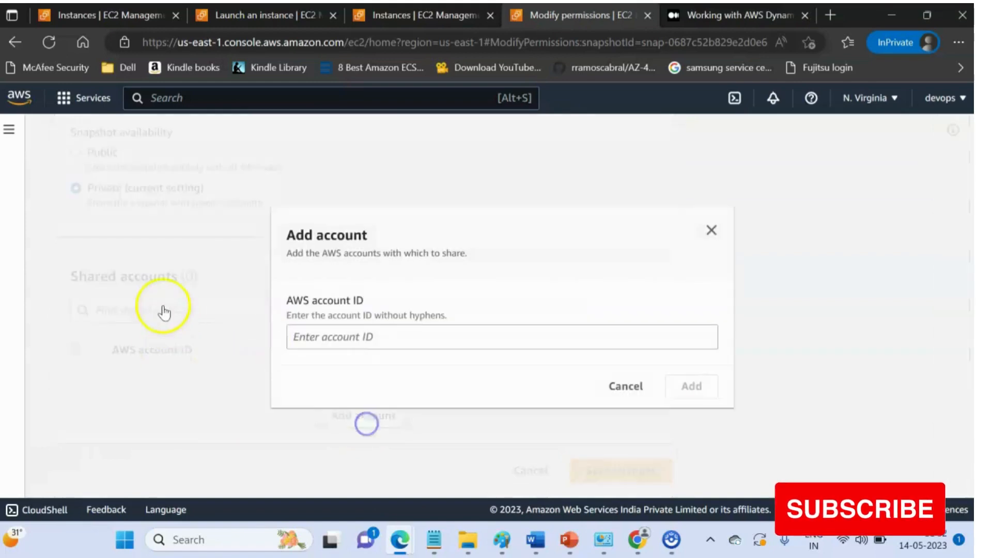
pyautogui.click(365, 338)
pyautogui.click(641, 393)
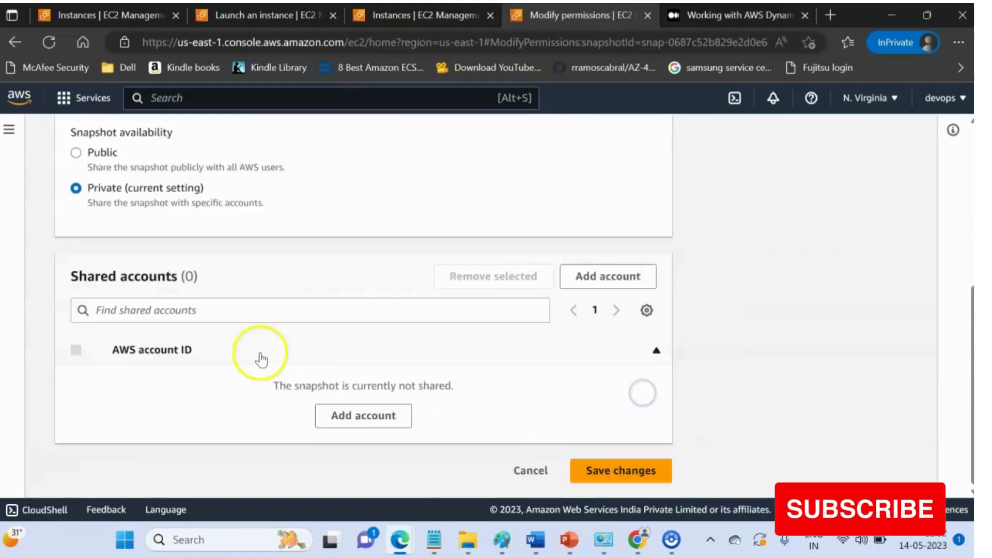
# - Review the snapshot availability options, keeping Private, and return to the snapshot details without saving
pyautogui.scroll(3, 138, 333)
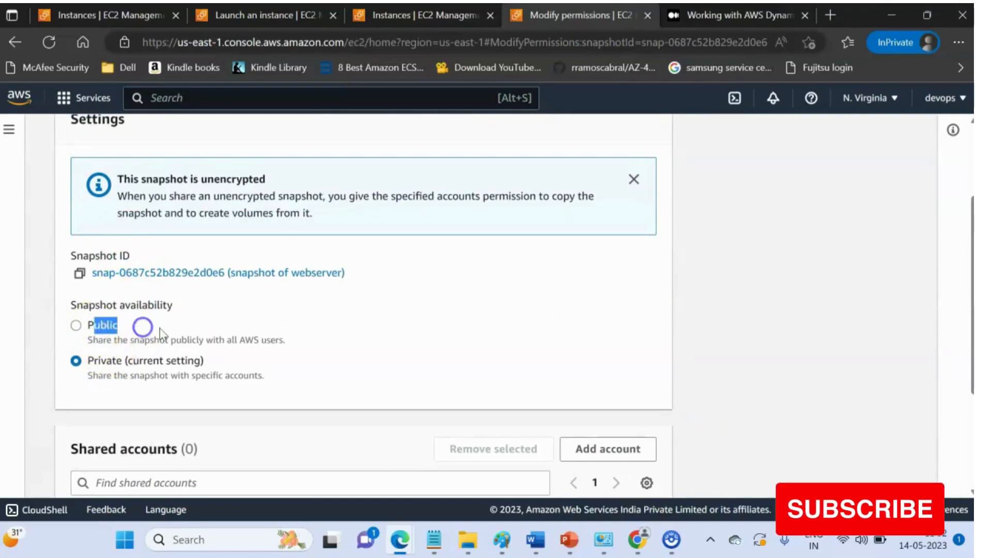
pyautogui.click(223, 341)
pyautogui.click(78, 365)
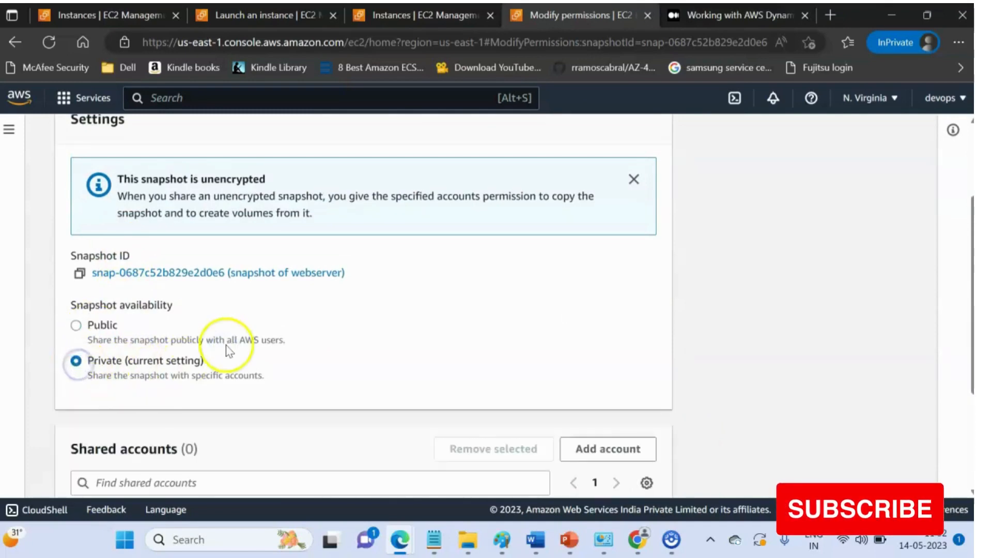
pyautogui.scroll(-3, 129, 354)
pyautogui.scroll(5, 423, 343)
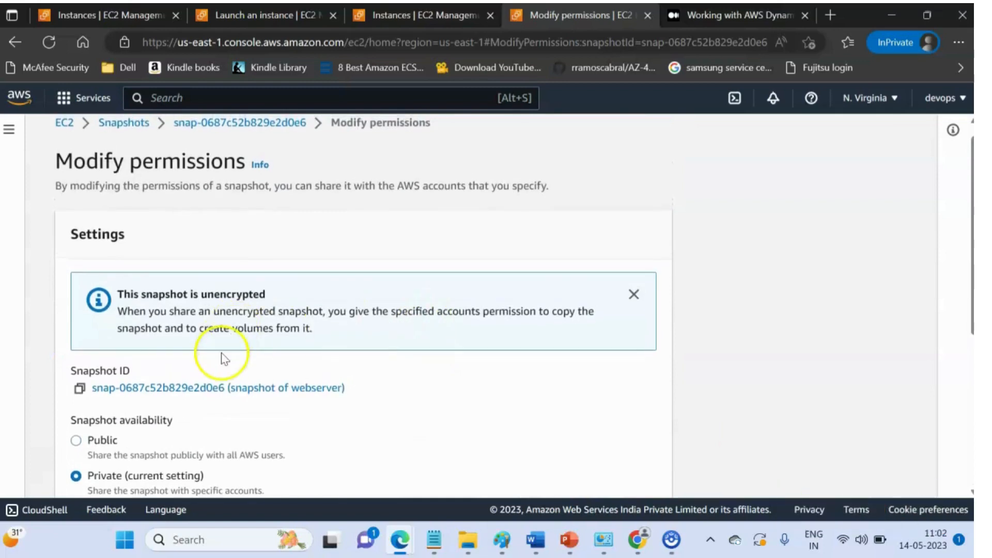
pyautogui.scroll(1, 221, 354)
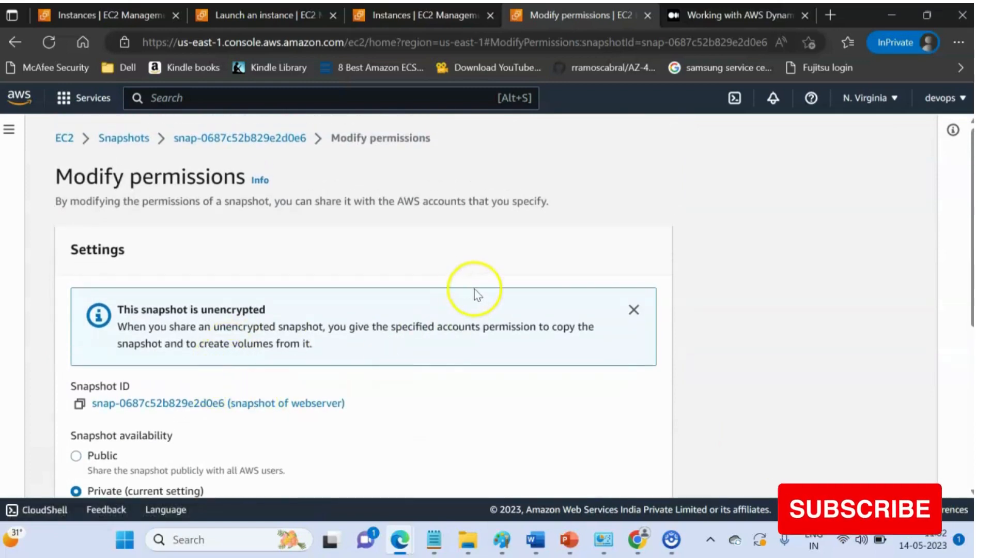
pyautogui.click(262, 148)
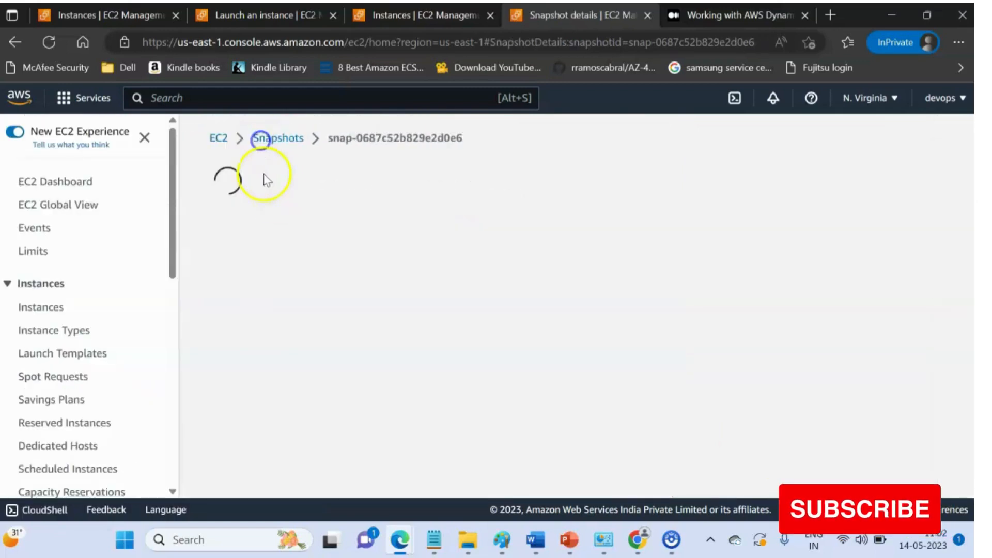
# - Scroll through the snapshot details page to check its status and progress
pyautogui.scroll(1, 469, 330)
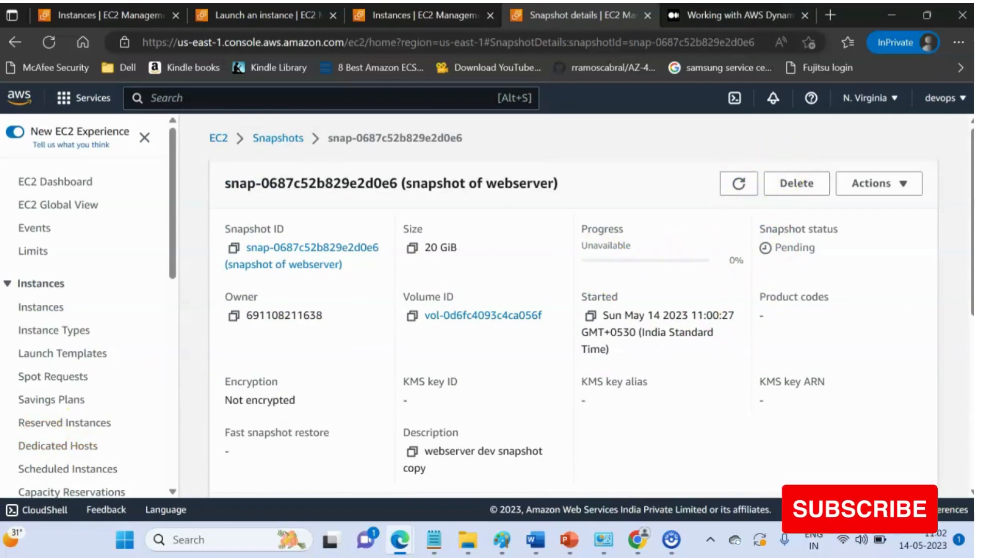
pyautogui.scroll(-3, 362, 377)
pyautogui.scroll(3, 434, 396)
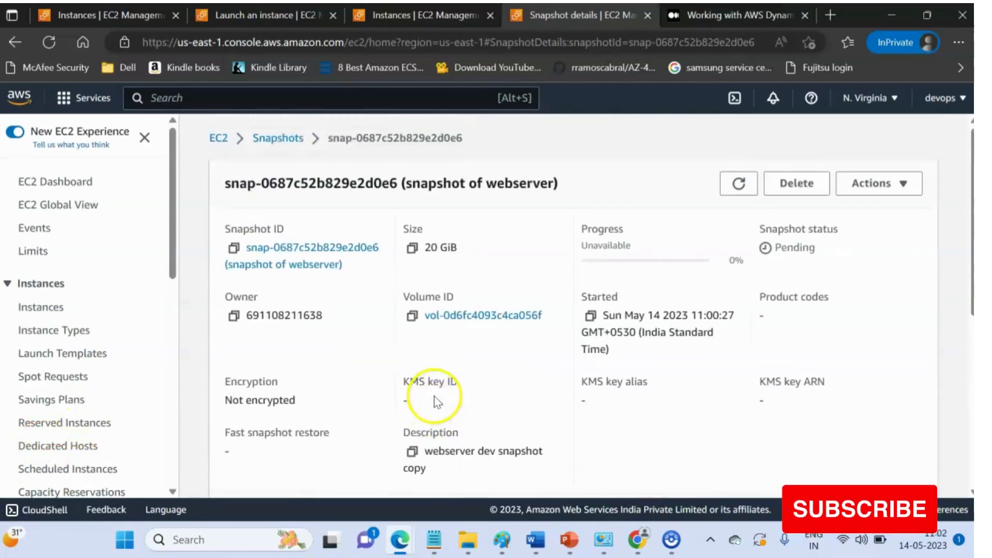
pyautogui.scroll(-5, 445, 393)
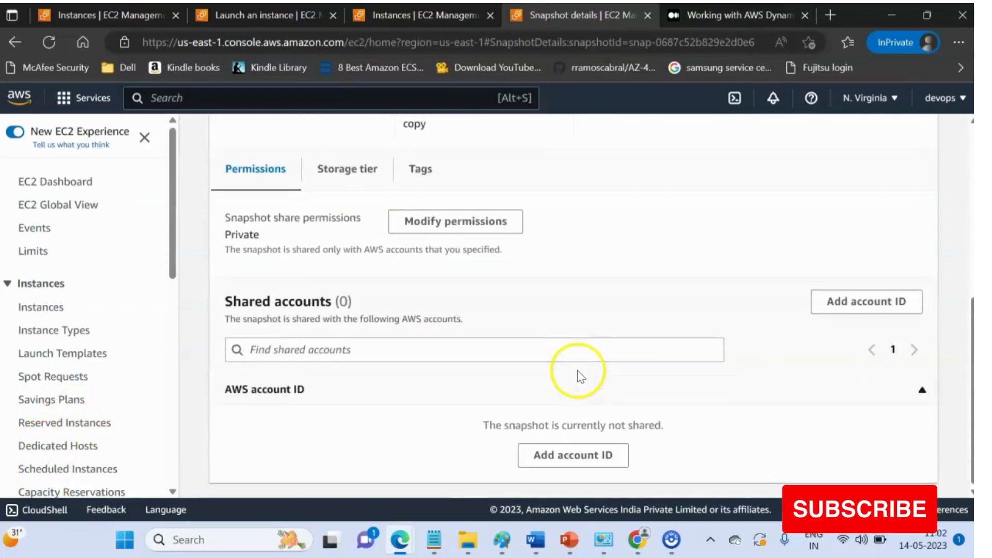
pyautogui.scroll(5, 579, 378)
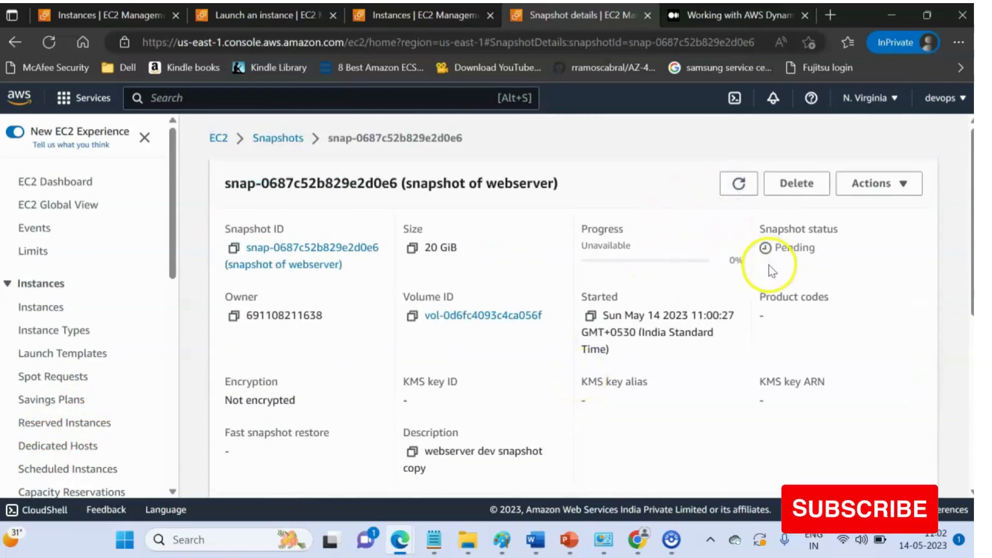
pyautogui.scroll(-3, 656, 284)
pyautogui.scroll(3, 556, 321)
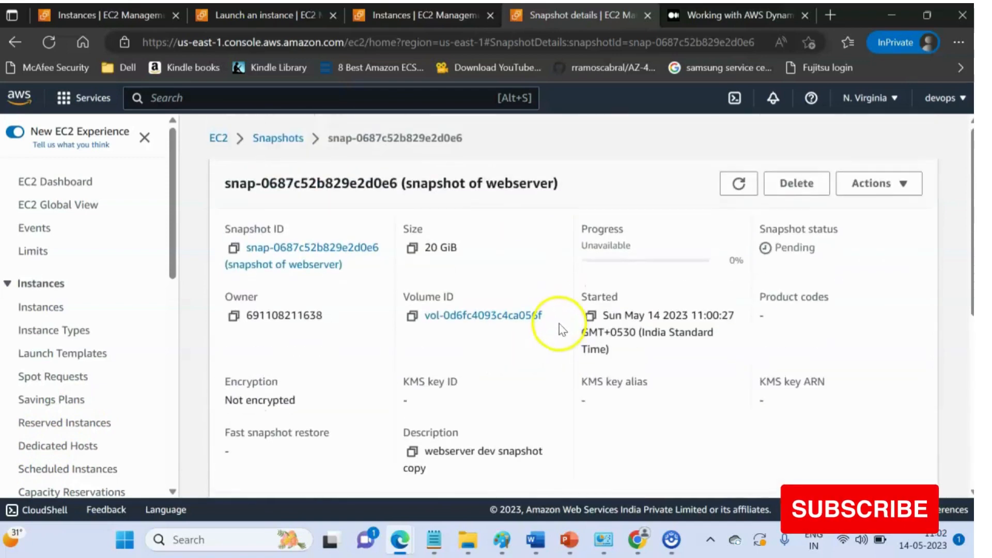